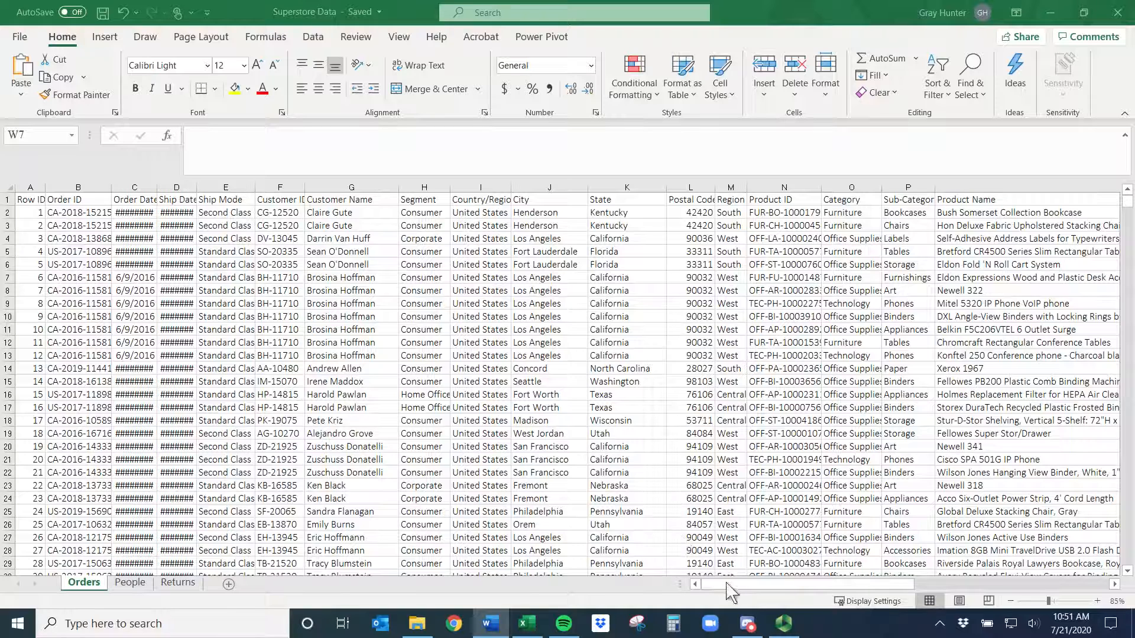
- Enter sample text hfdhfd, jfdjskf and Hei into cells W2, W3 and W4
left_click_drag(806, 586, 863, 594)
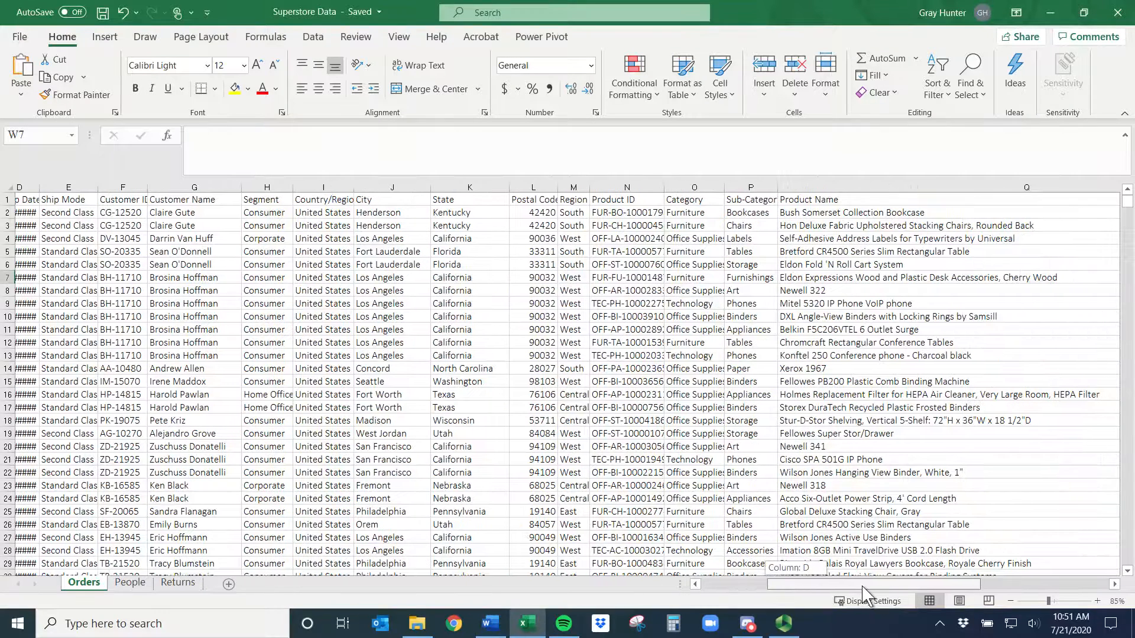
left_click_drag(863, 594, 1110, 582)
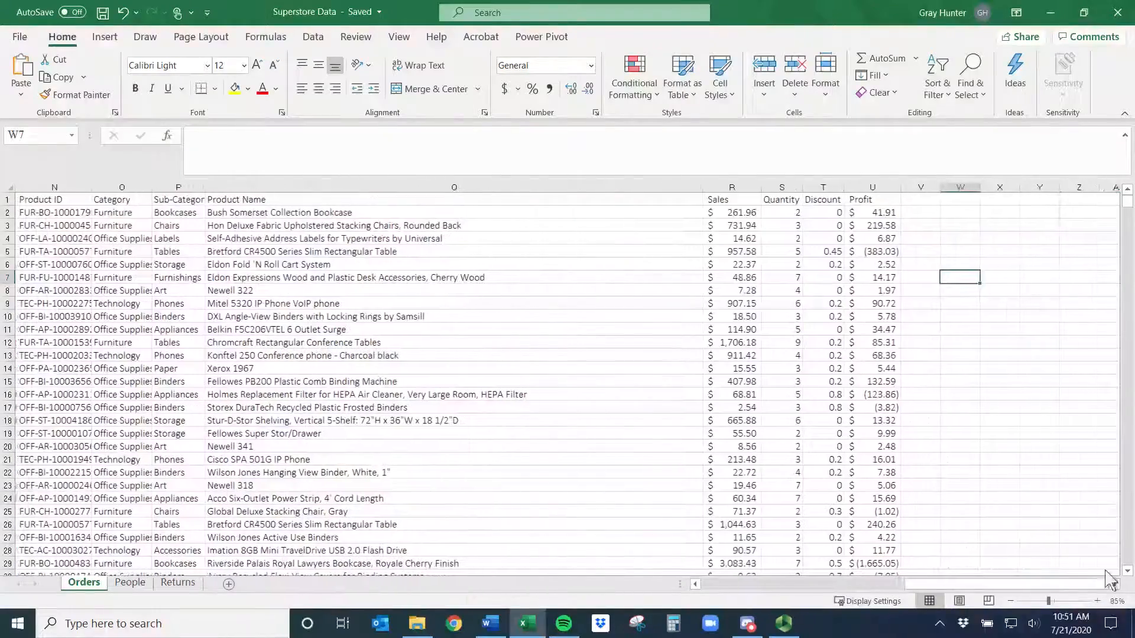
left_click(951, 215)
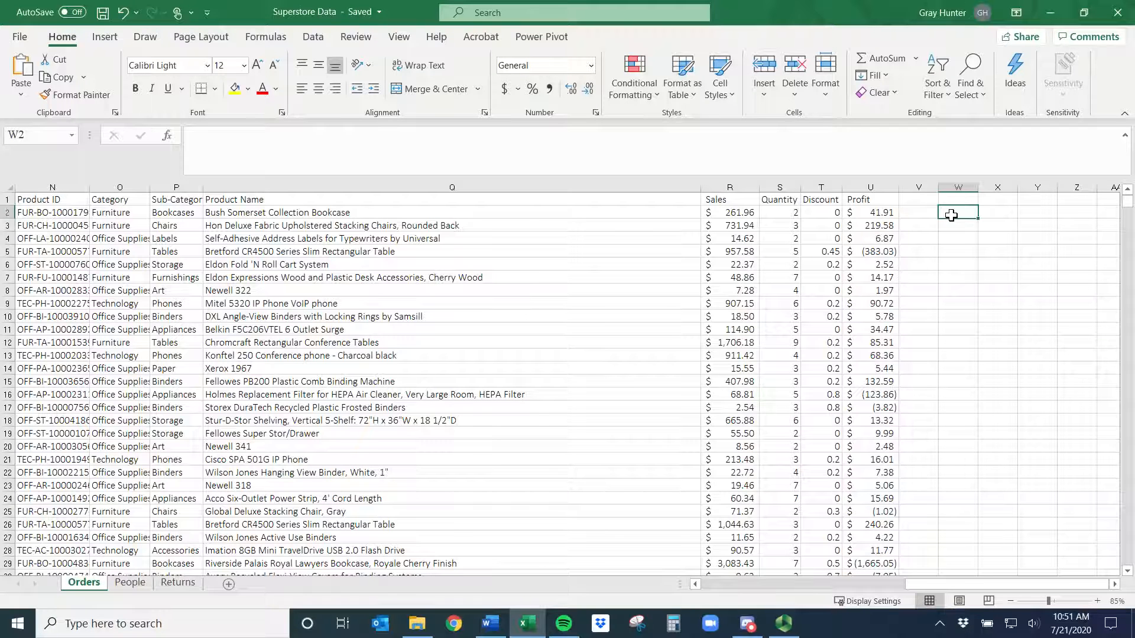
type("hfdhfd")
key("Return")
type("jfdjskf")
key("Return")
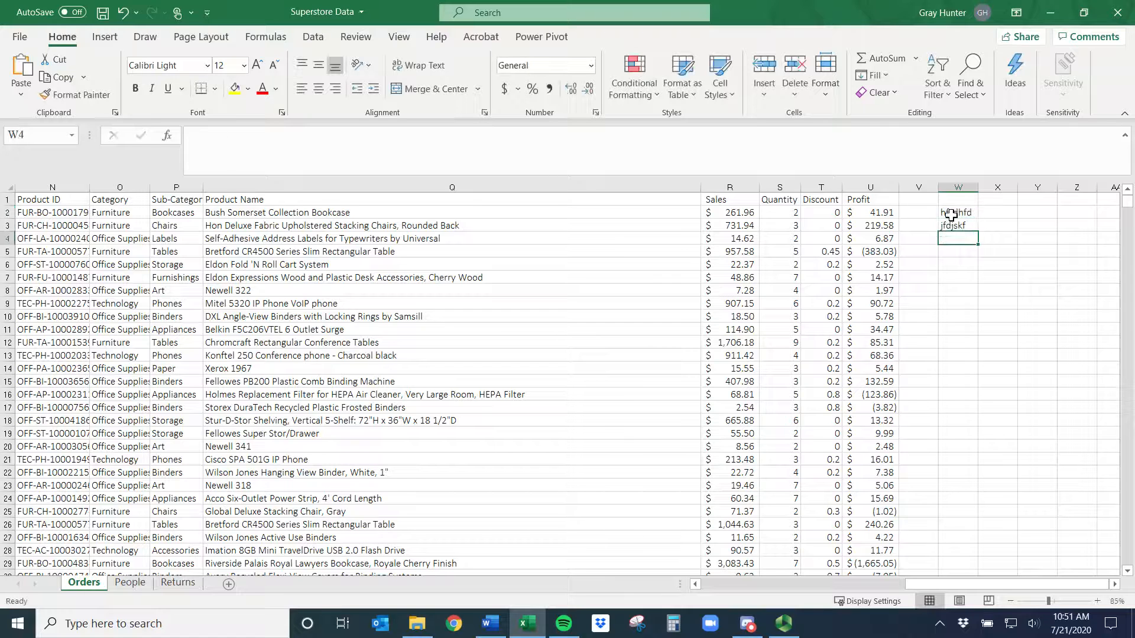
type("Hei")
key("Return")
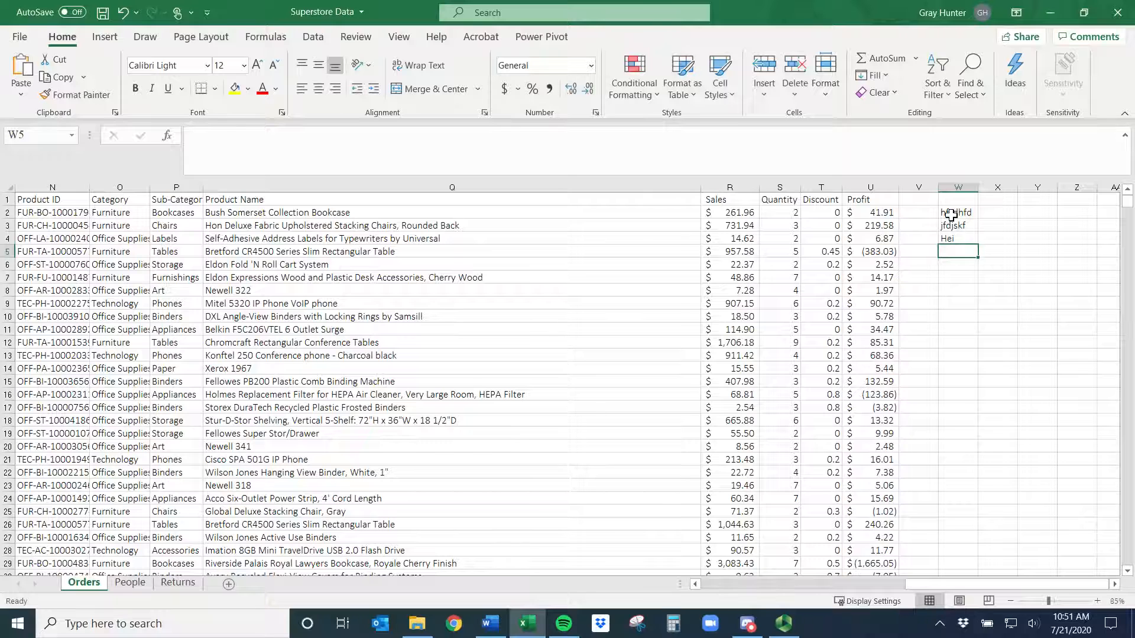
- Undo the three sample entries one after another
key("ctrl+z")
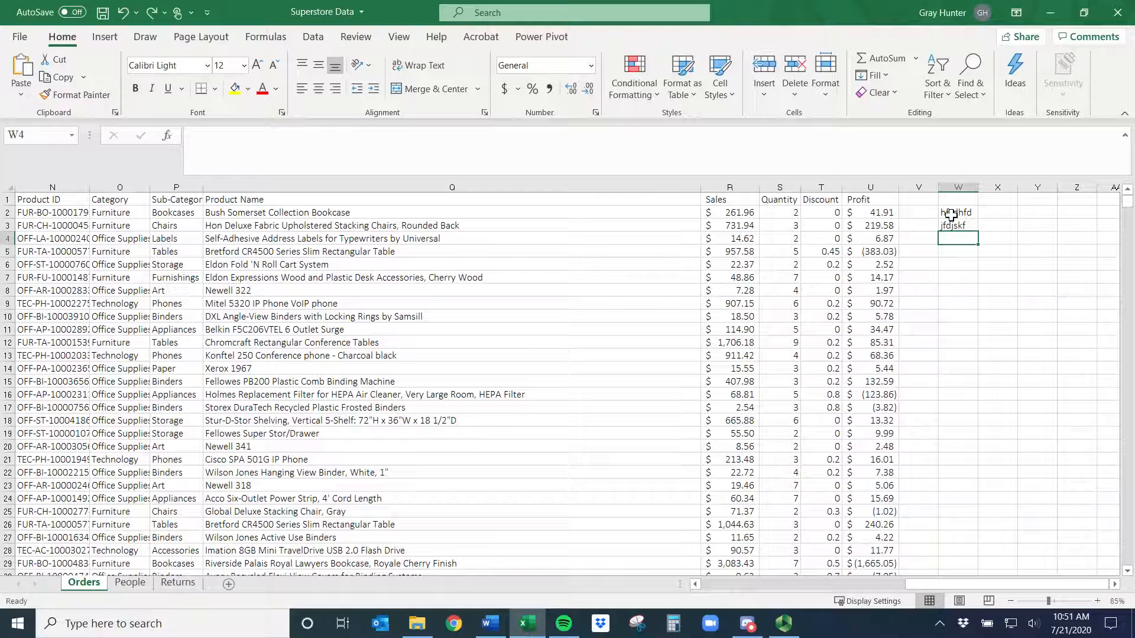
key("ctrl+z")
key("ctrl+z")
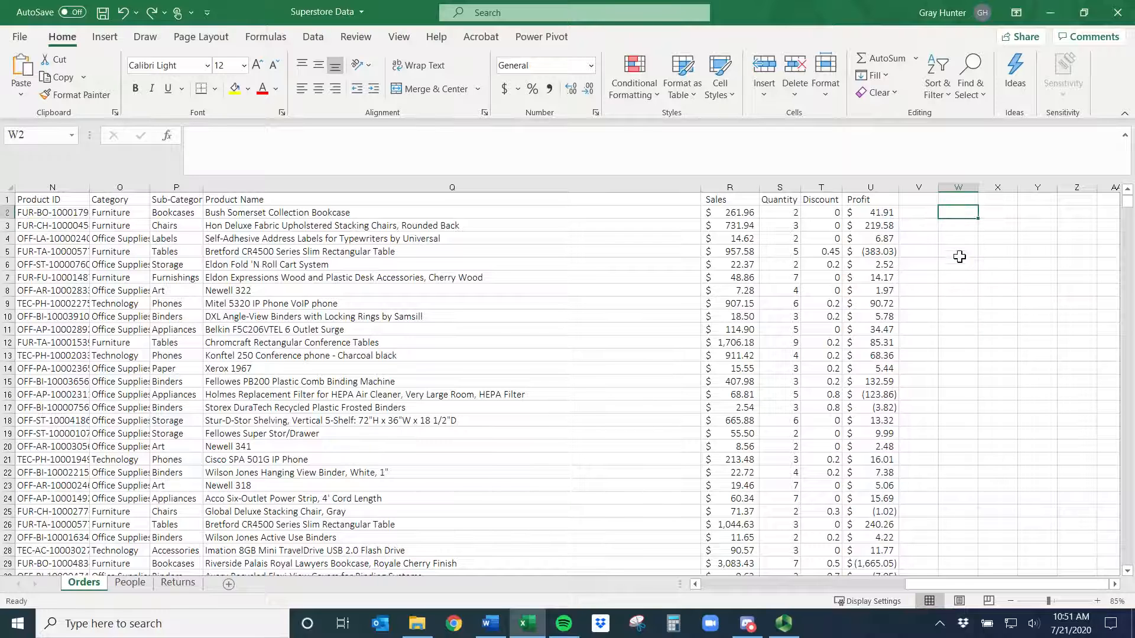
- Enter sample text fndnjfhksd and nfjdssnfds into cells W2 and W3
type("fndnjfhksd")
key("Return")
type("nfjdssnfds")
key("Return")
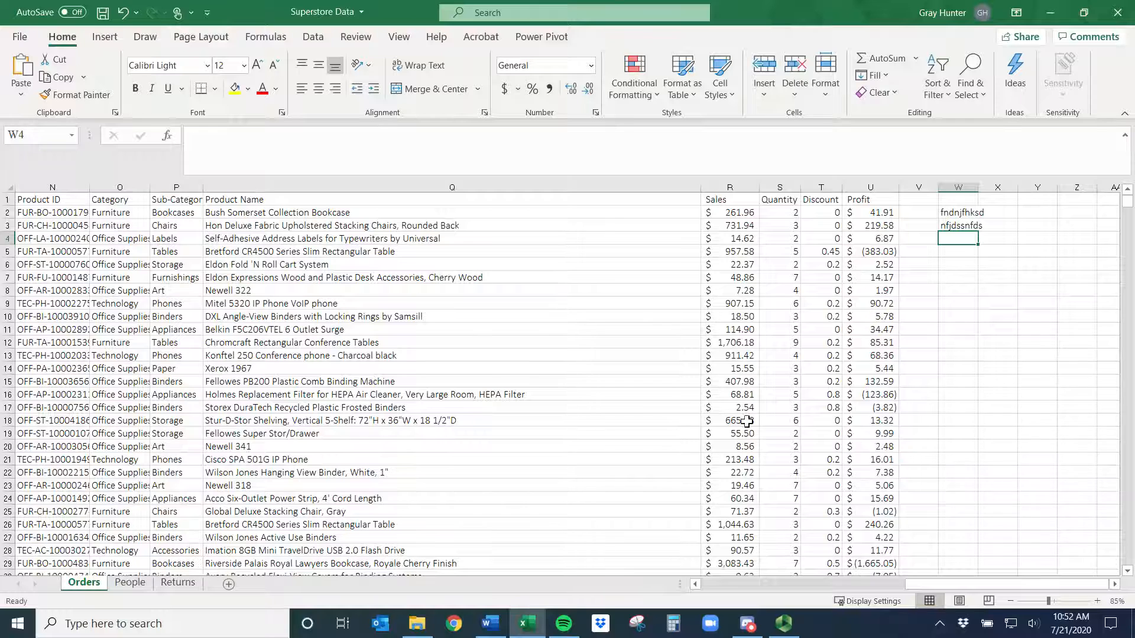
- Undo the last entry and then redo it
key("ctrl")
key("ctrl+z")
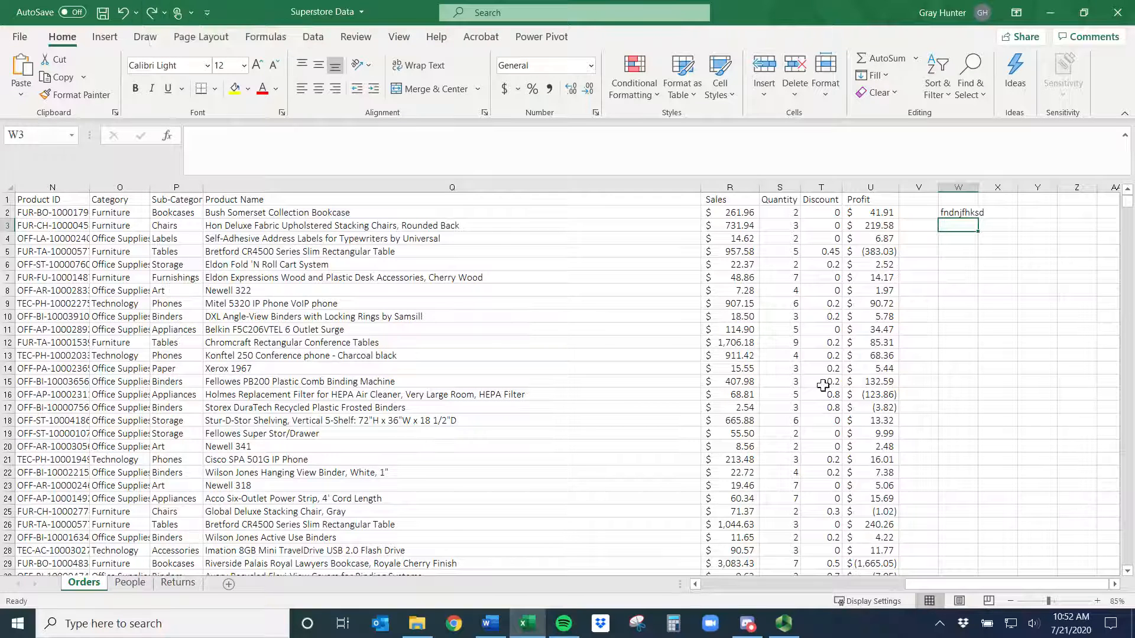
key("ctrl+y")
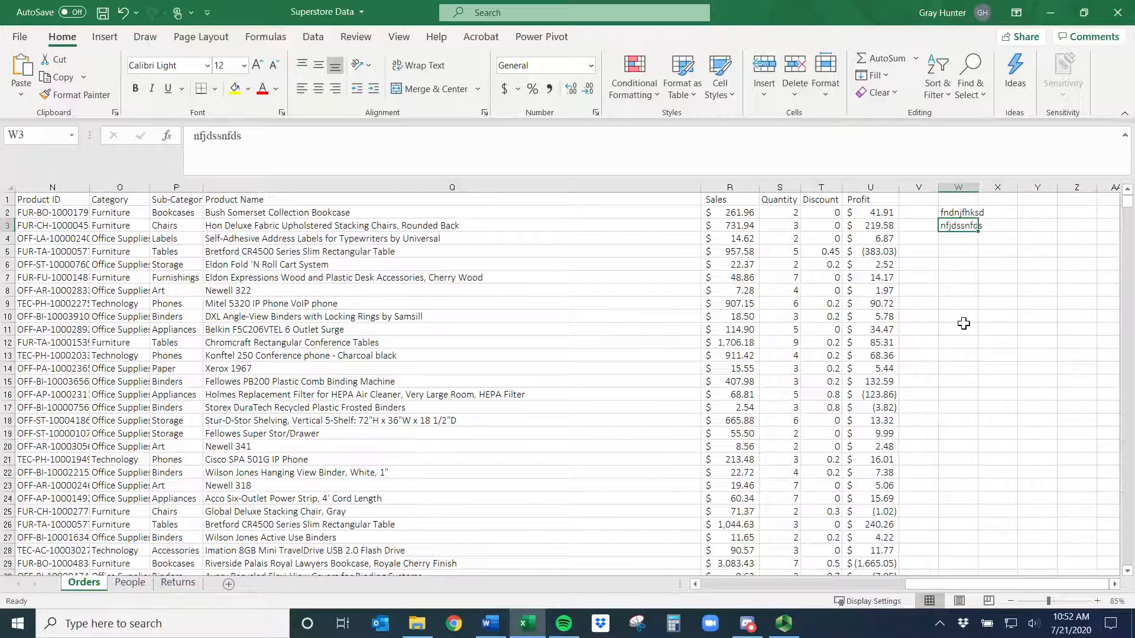
- Clear the sample text from cells W2 and W3
key("BackSpace")
key("Return")
key("BackSpace")
key("Up")
key("Up")
key("BackSpace")
key("Return")
key("Down")
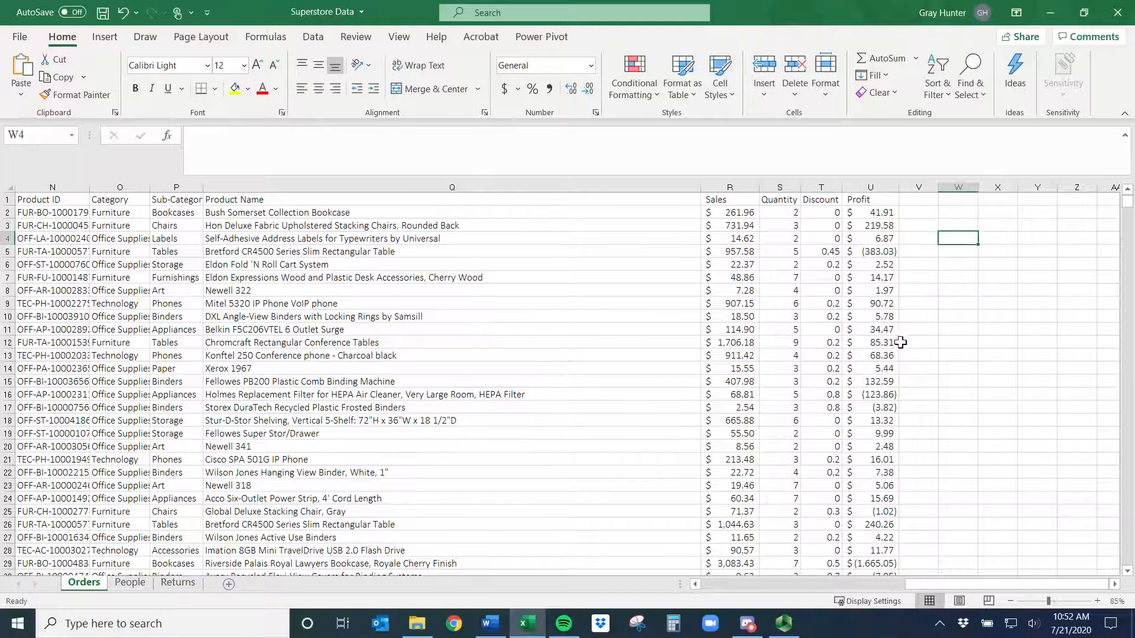
- Select the whole Sales column and copy it
left_click_drag(727, 203, 738, 248)
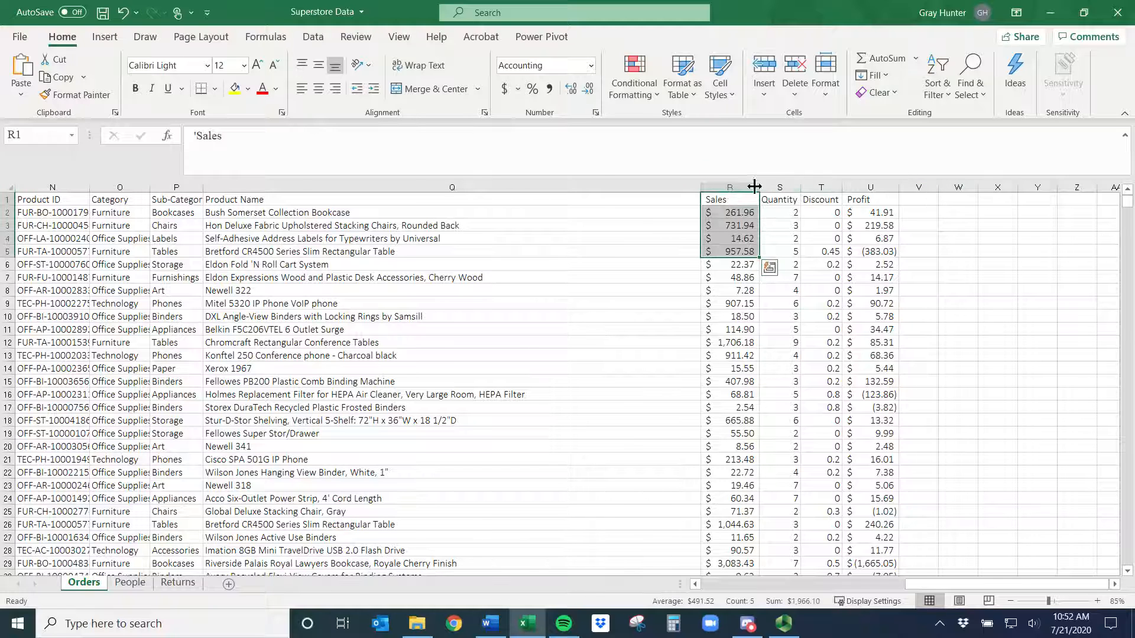
left_click(736, 212)
left_click(738, 199)
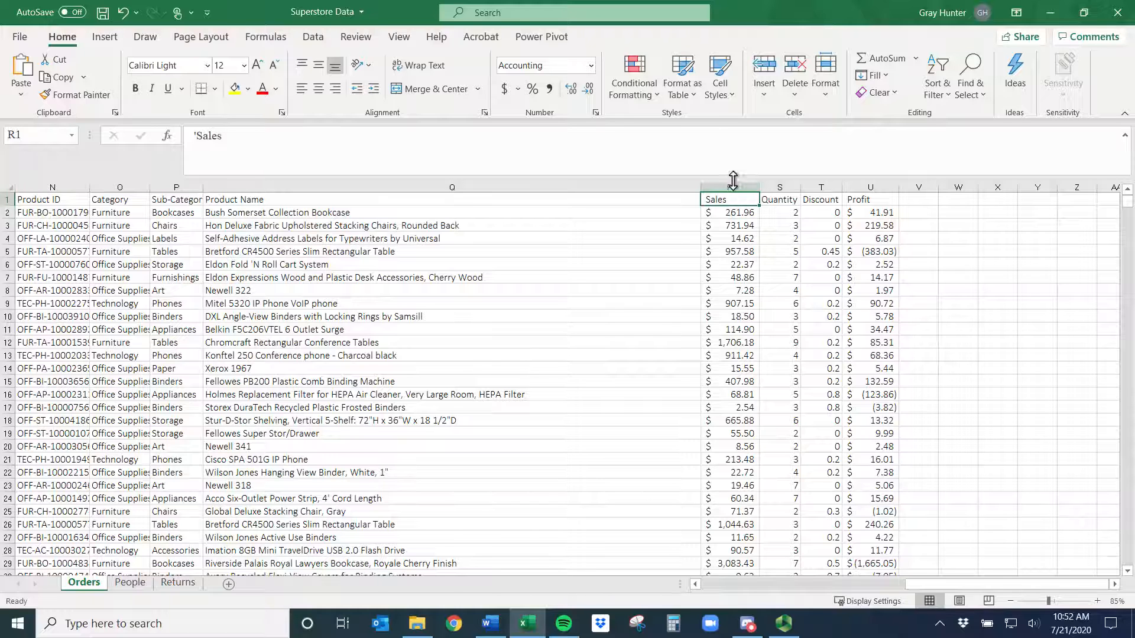
left_click(733, 182)
key("ctrl+c")
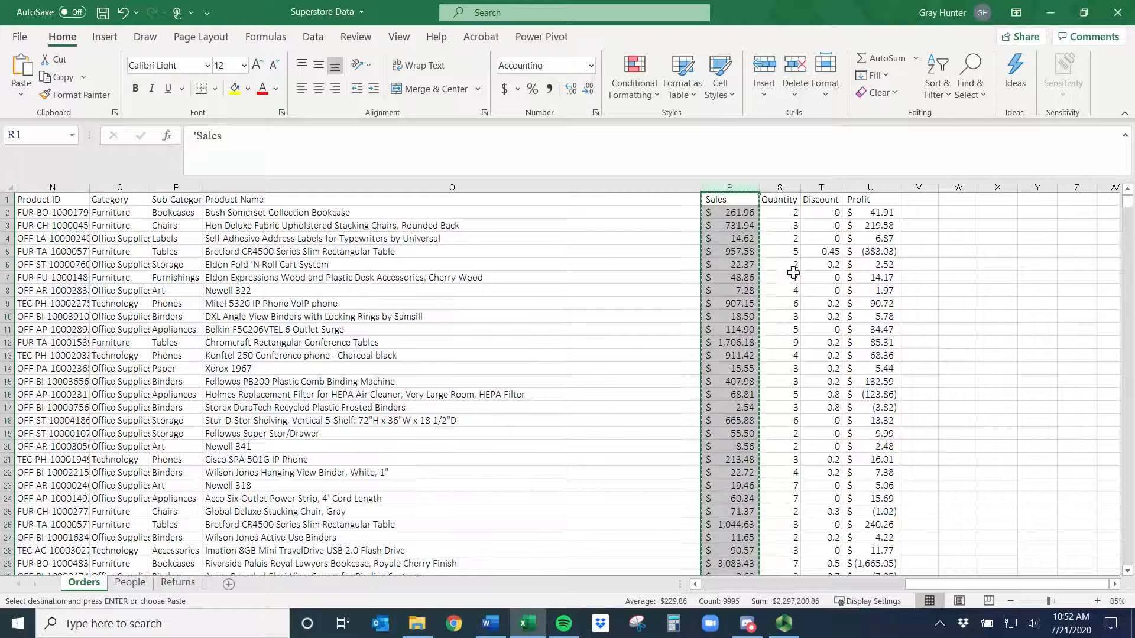
- Paste the copied Sales column into column V, then undo the paste
left_click(920, 187)
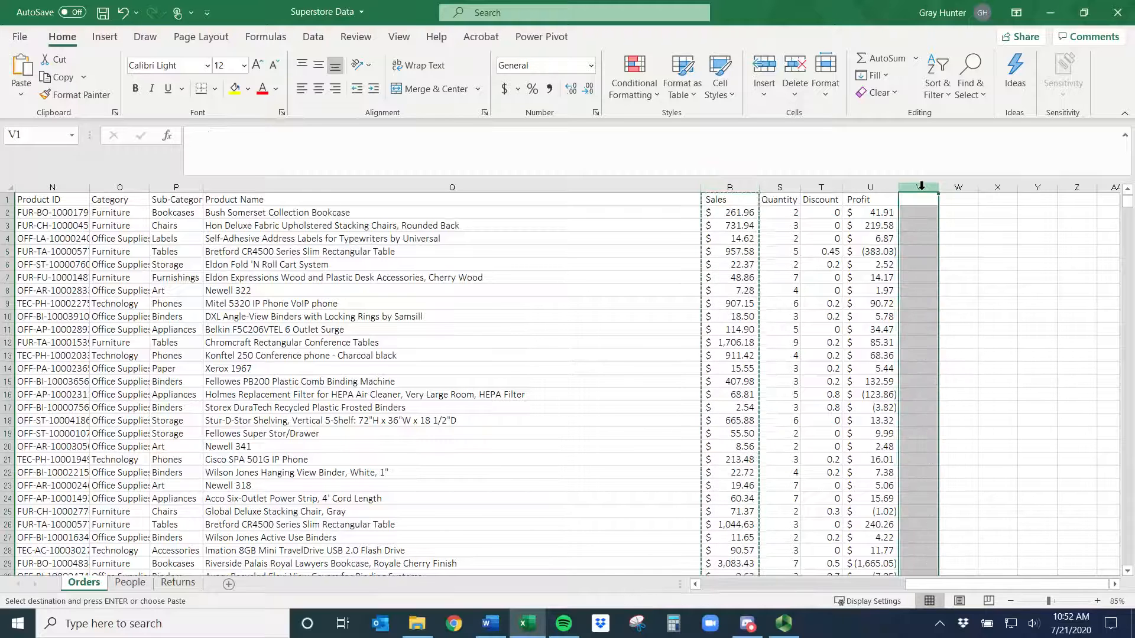
key("ctrl+v")
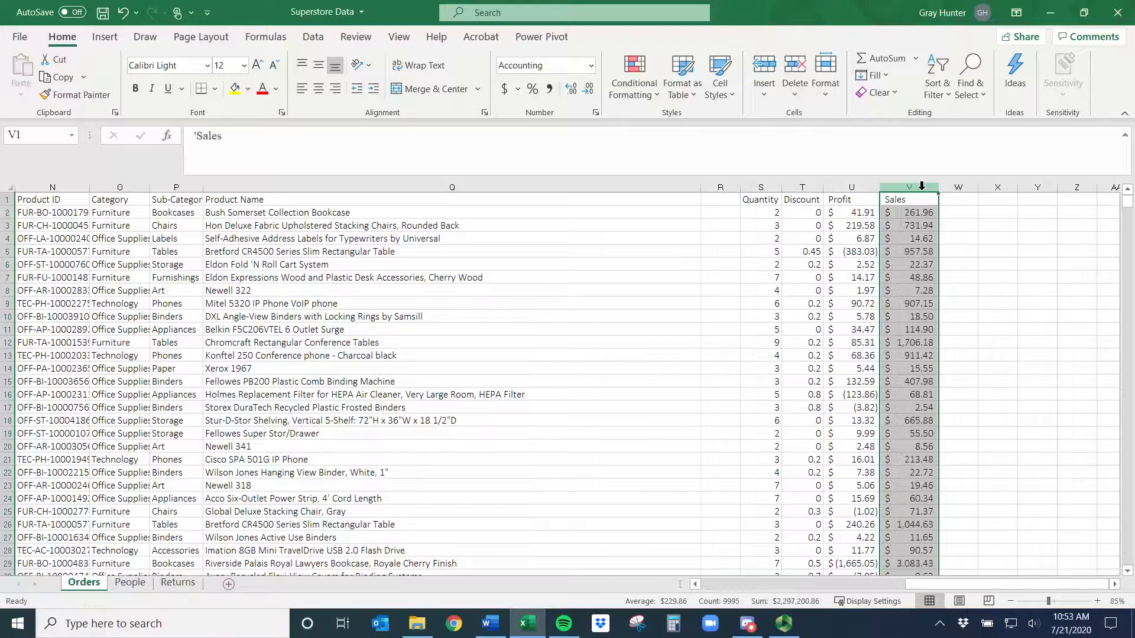
key("ctrl+z")
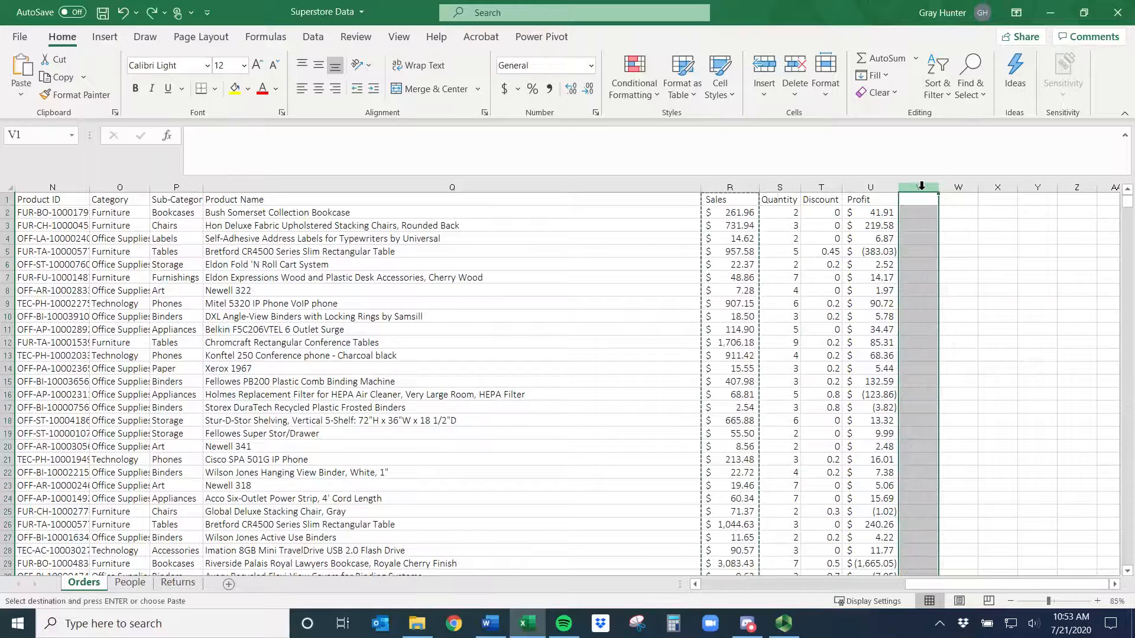
- Paste the copied Sales column into column W starting at W1, then undo the paste
left_click(946, 251)
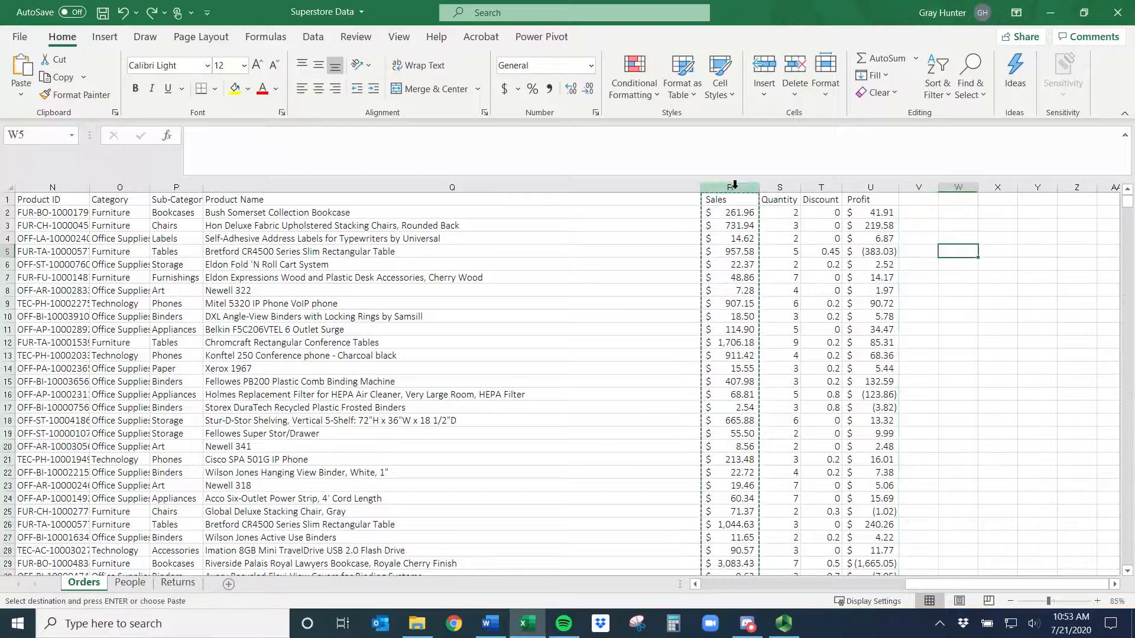
left_click(741, 211)
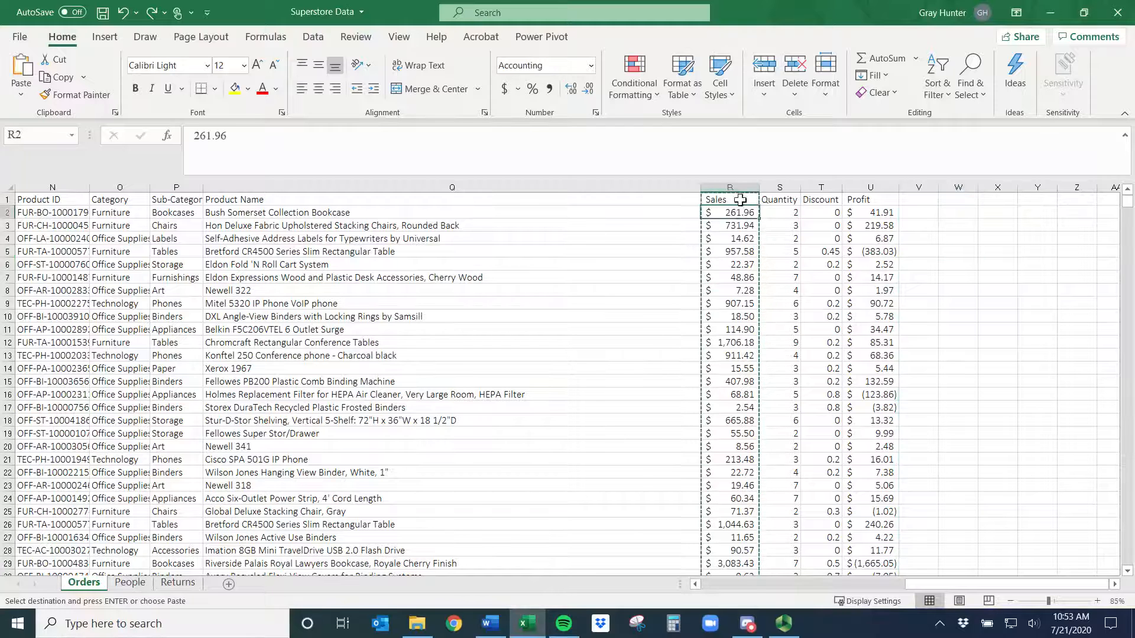
left_click(739, 185)
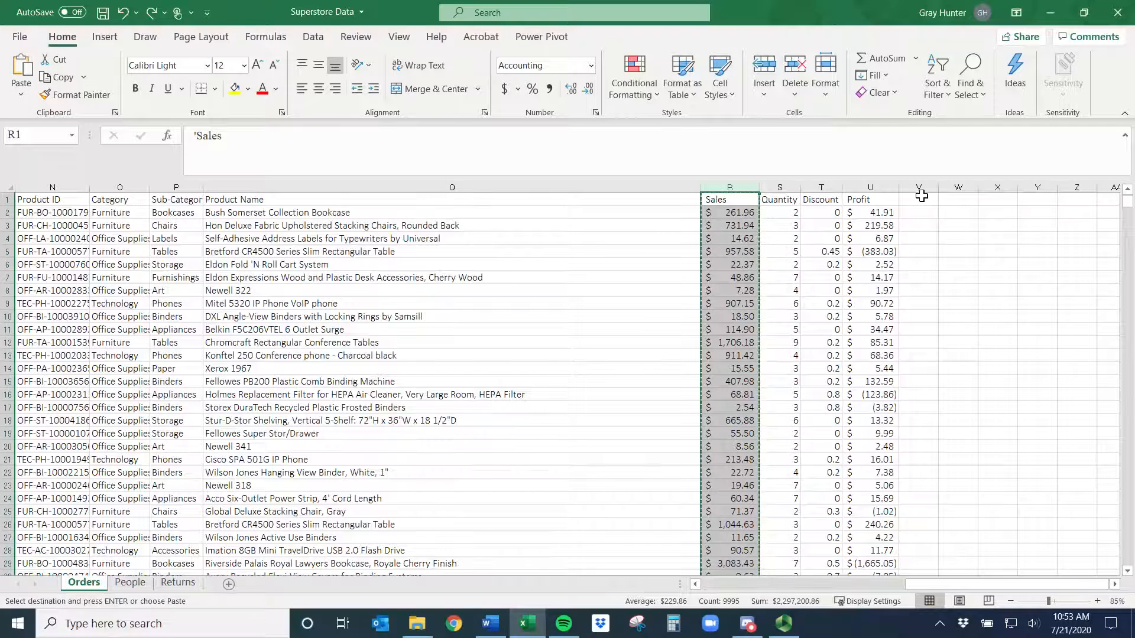
left_click(959, 199)
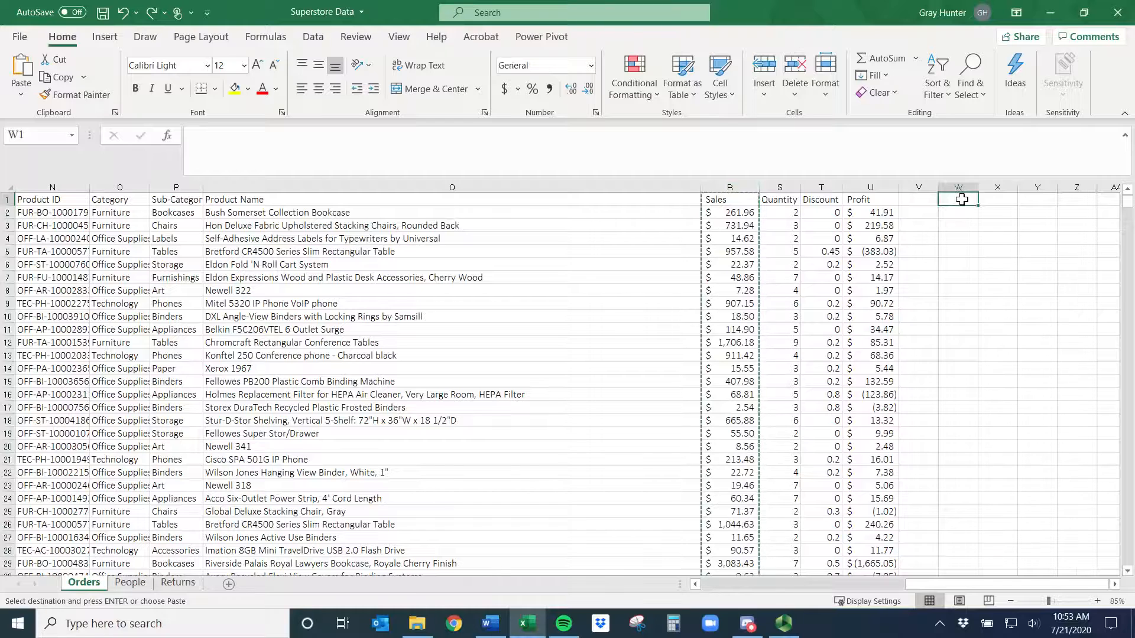
key("ctrl+v")
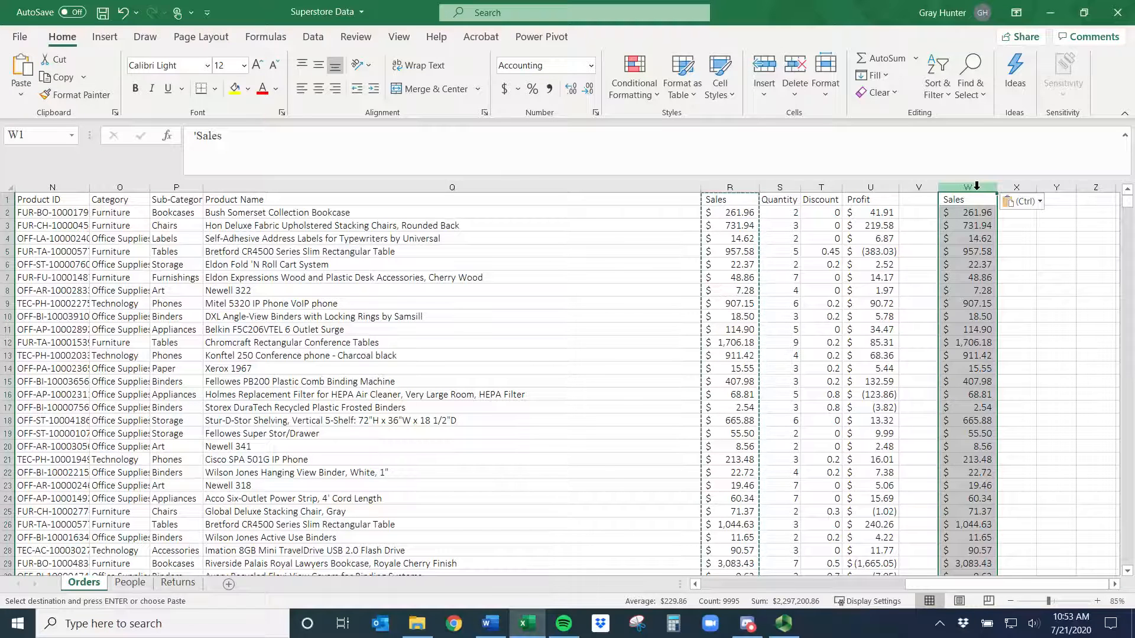
key("ctrl+z")
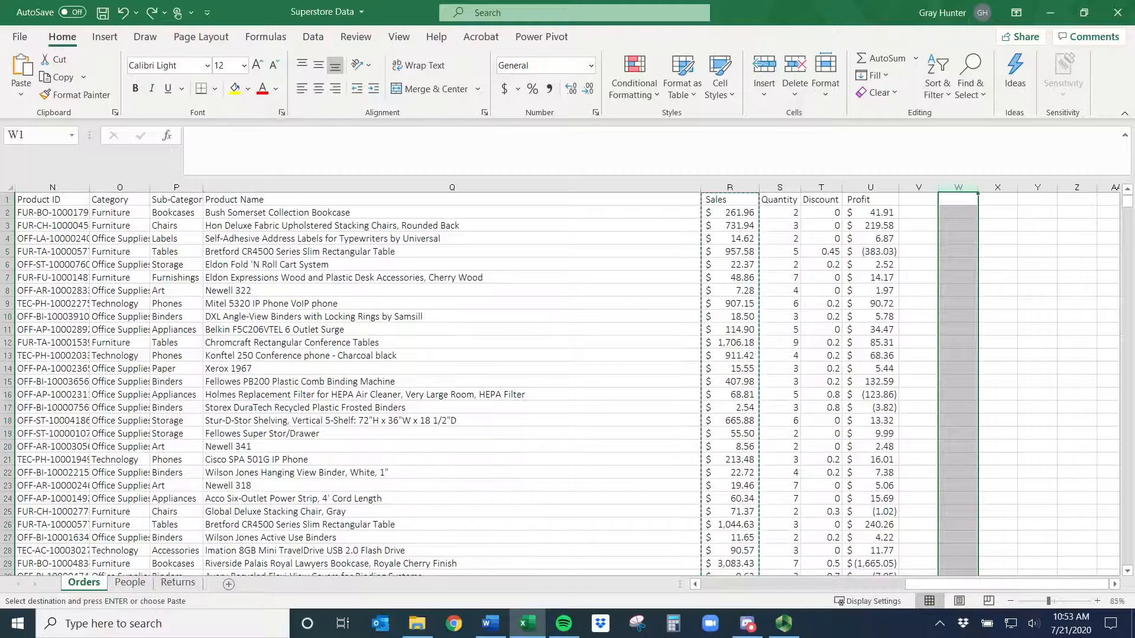
- Select the entire data range from cell A1 to the last filled cell
left_click(653, 247)
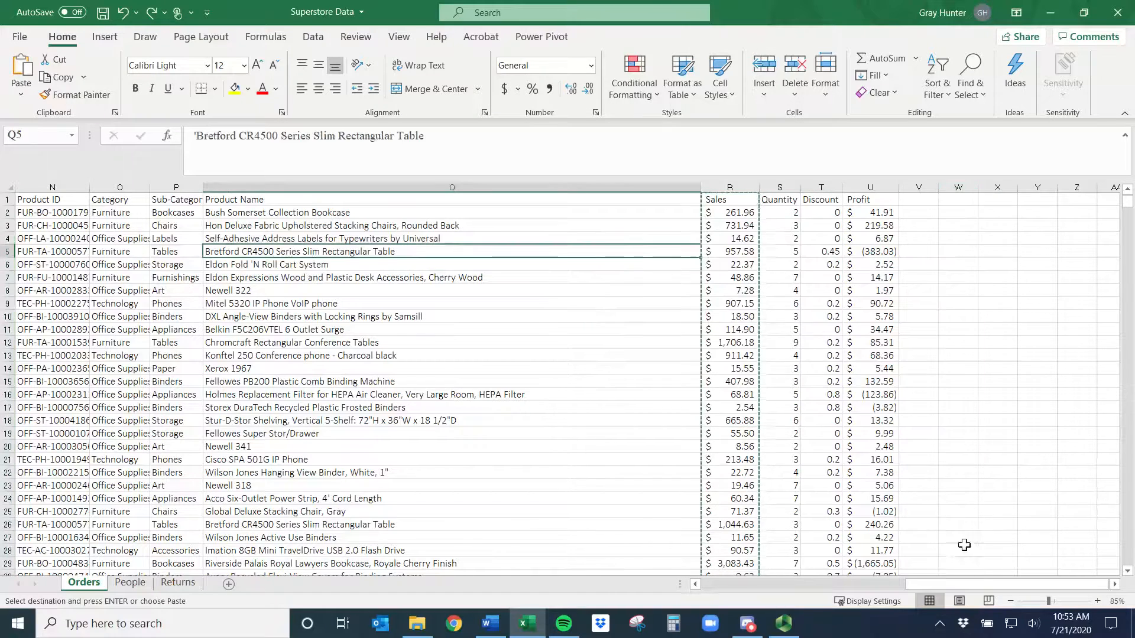
left_click_drag(965, 587, 739, 579)
left_click_drag(25, 201, 851, 421)
left_click(547, 290)
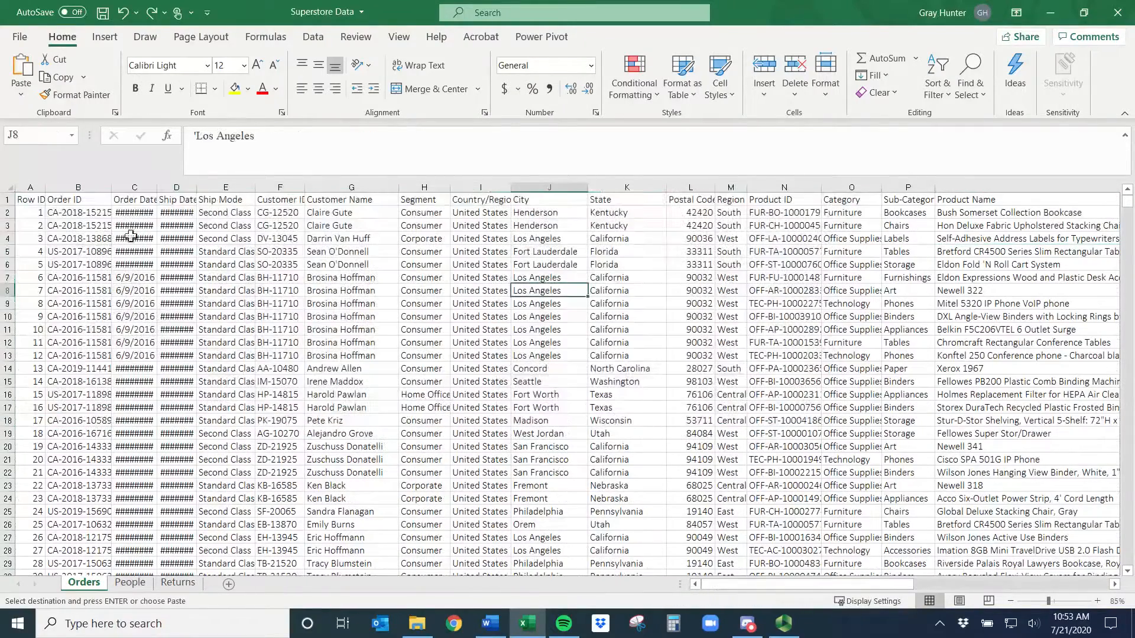
left_click(28, 202)
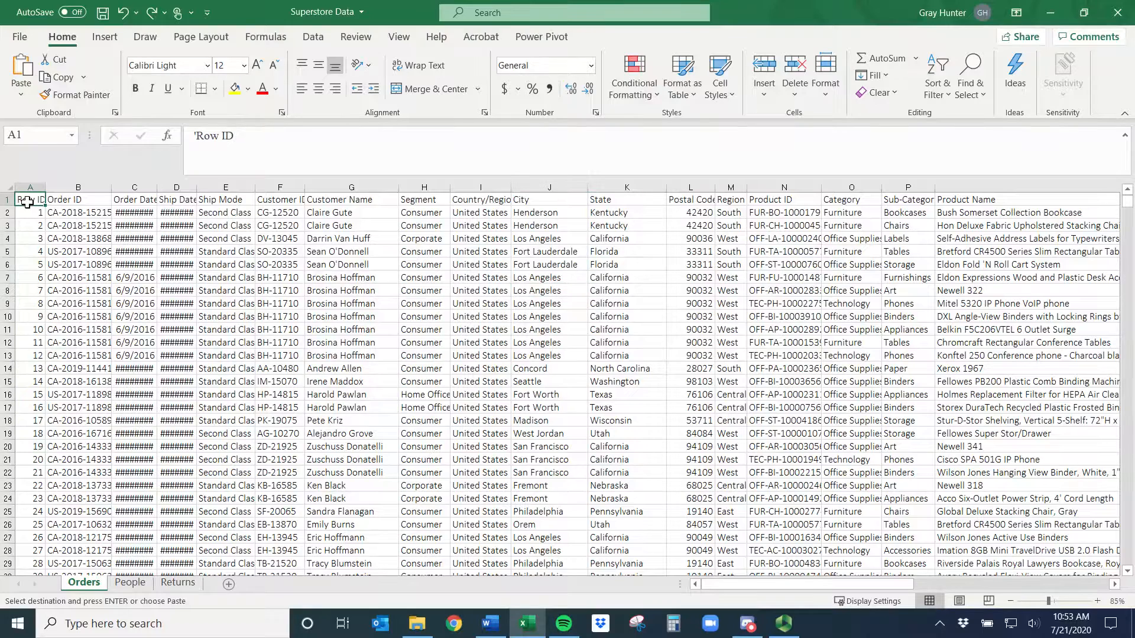
key("ctrl+shift+End")
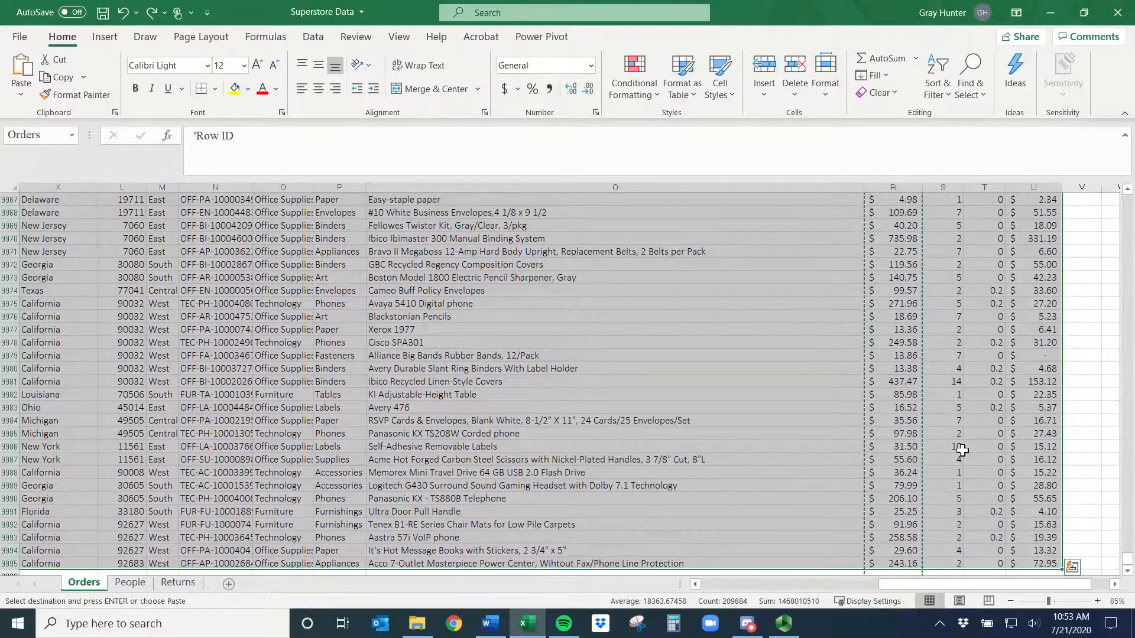
key("ctrl+t")
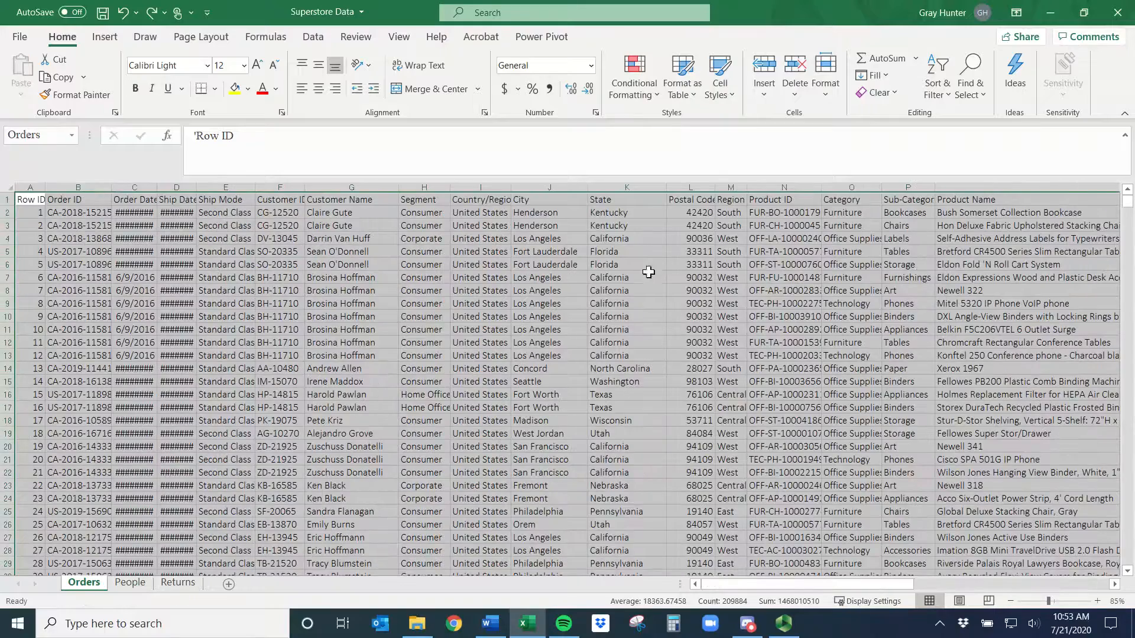
- Select the whole data region from a cell inside the table
left_click(424, 277)
left_click(749, 371)
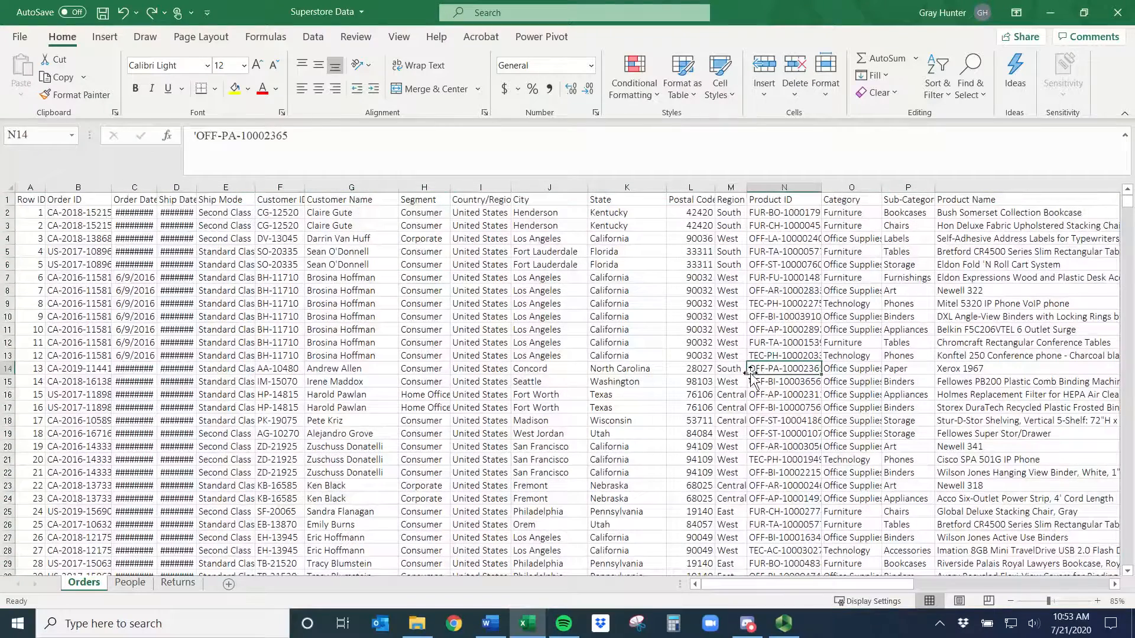
key("ctrl+a")
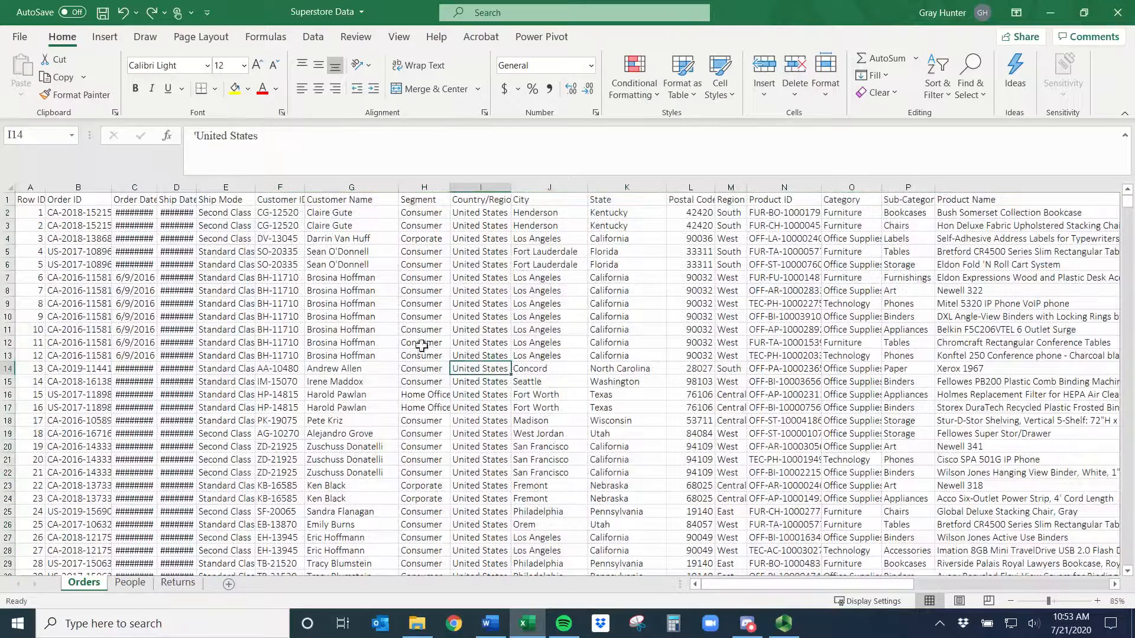
- Open the Find and Replace dialog for the sheet and close it again
left_click(457, 369)
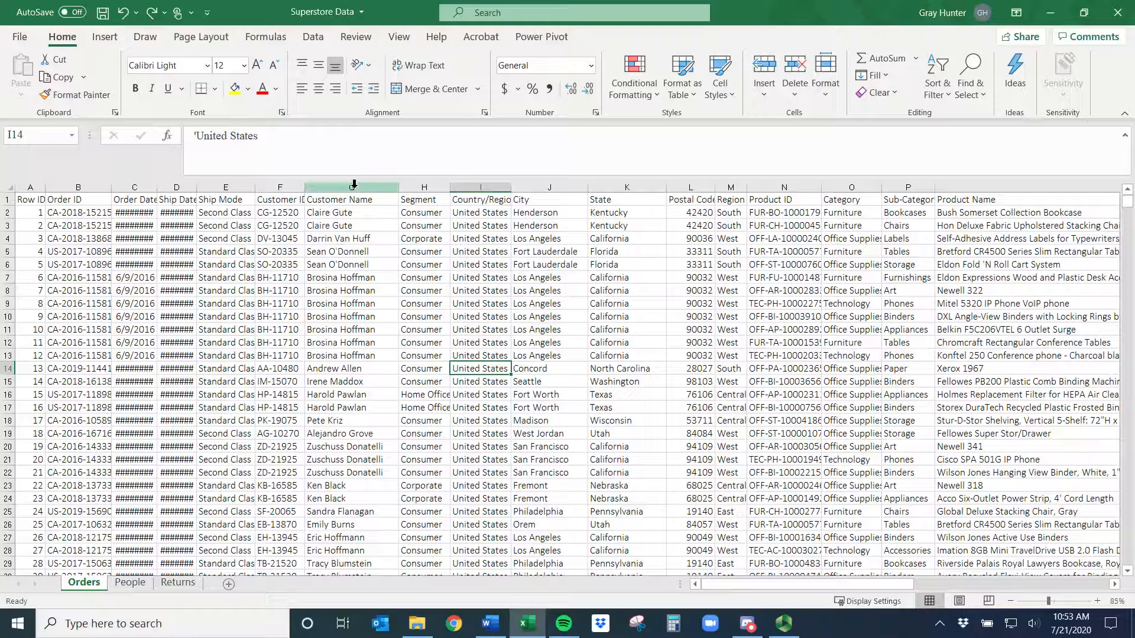
key("ctrl+f")
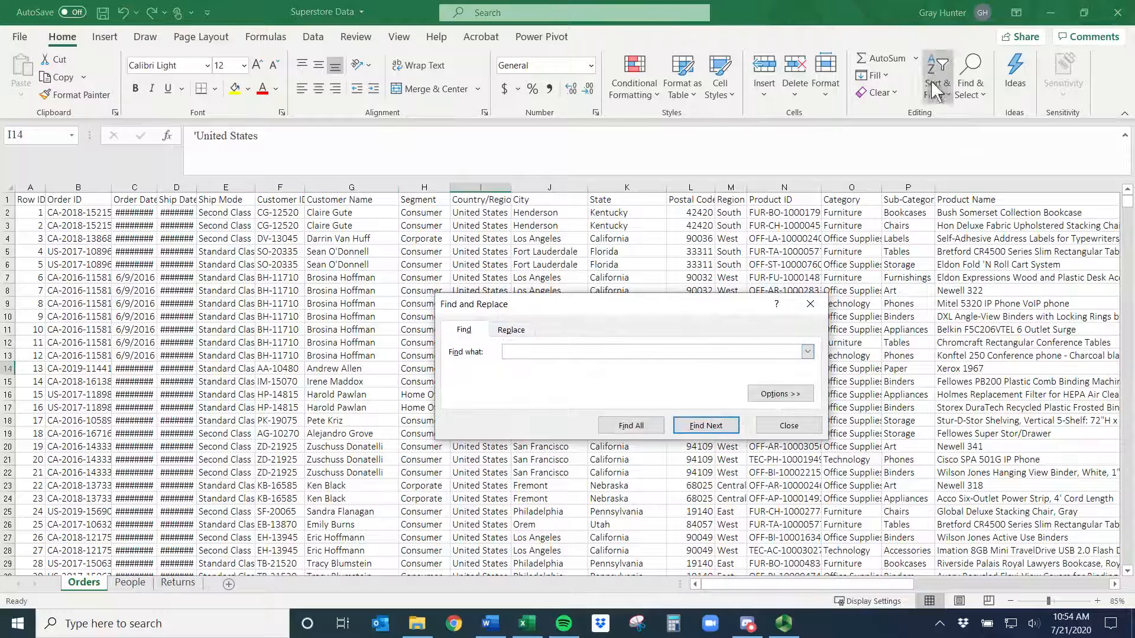
left_click(810, 304)
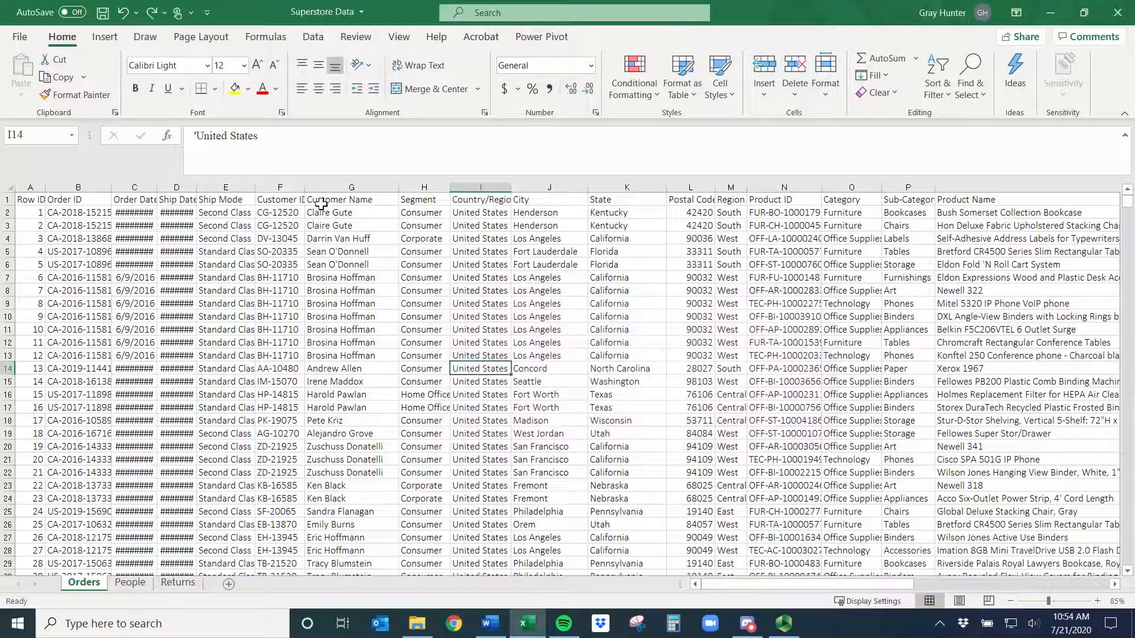
- Select the Customer Name column and open Find and Replace, switching to the Replace tab before closing it
left_click(364, 187)
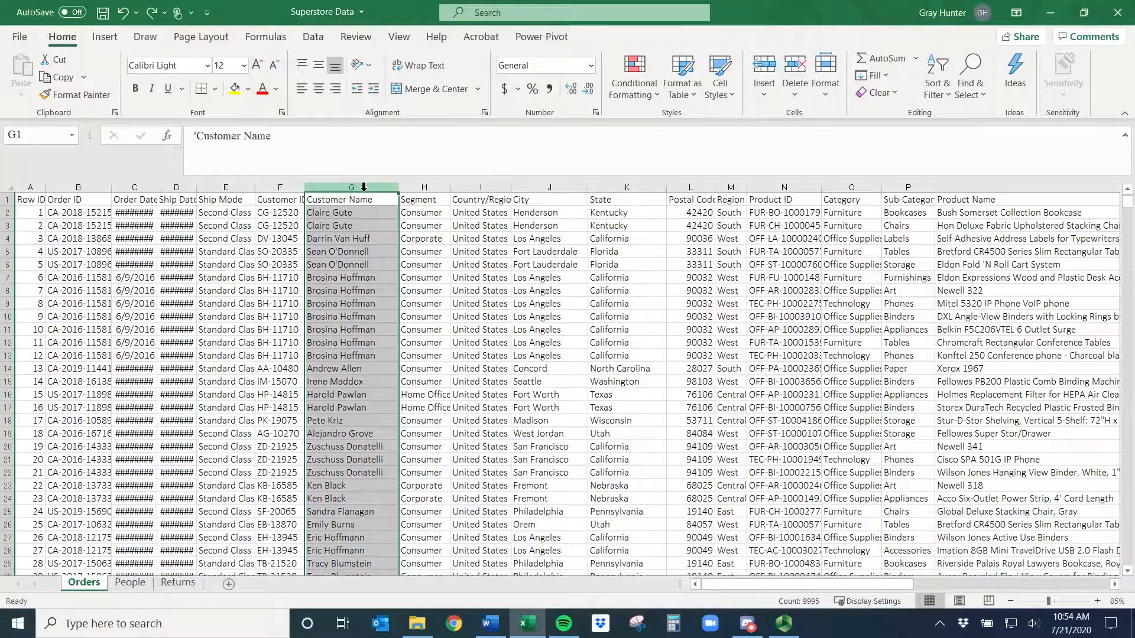
key("ctrl+f")
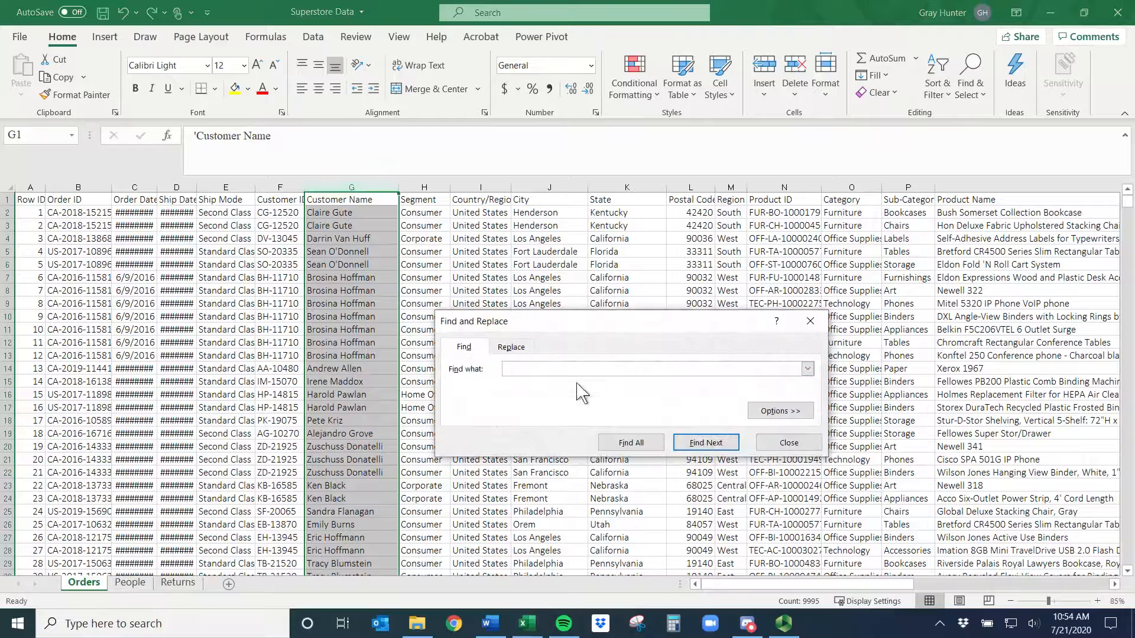
left_click(515, 351)
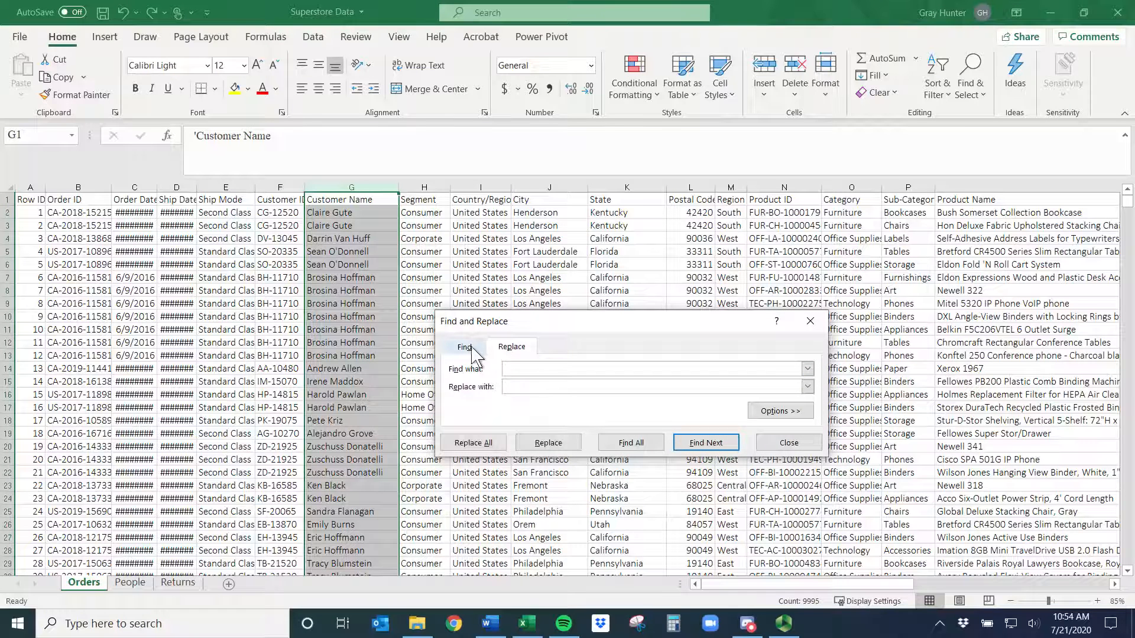
left_click(476, 349)
left_click(507, 350)
left_click(807, 320)
- Open a new blank workbook and close it again
left_click(481, 293)
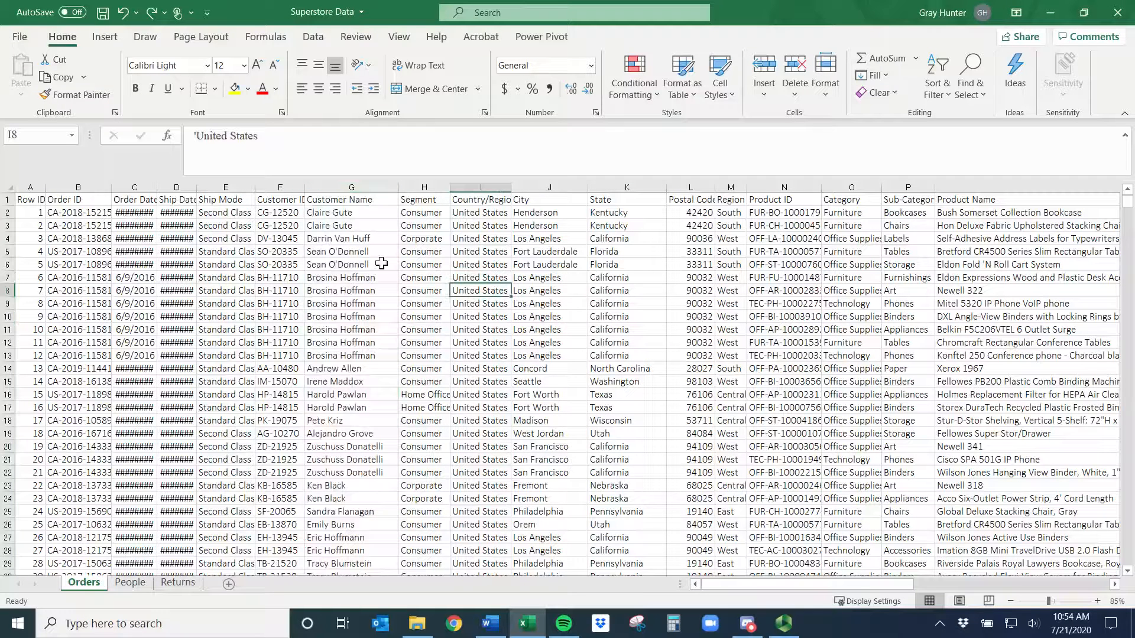
key("ctrl+n")
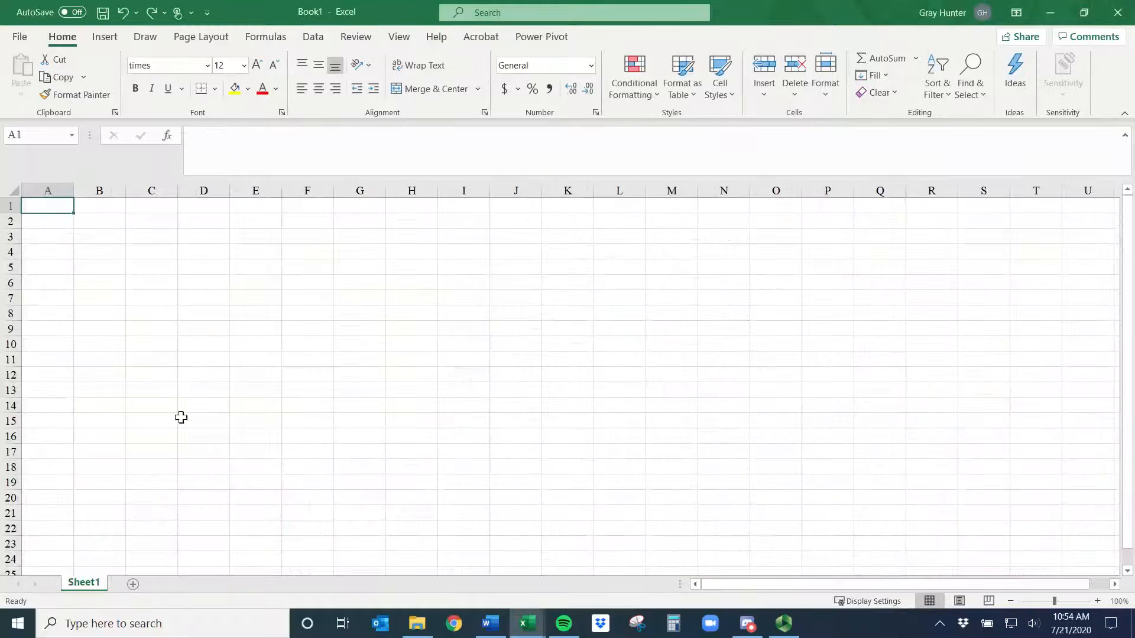
left_click(1117, 13)
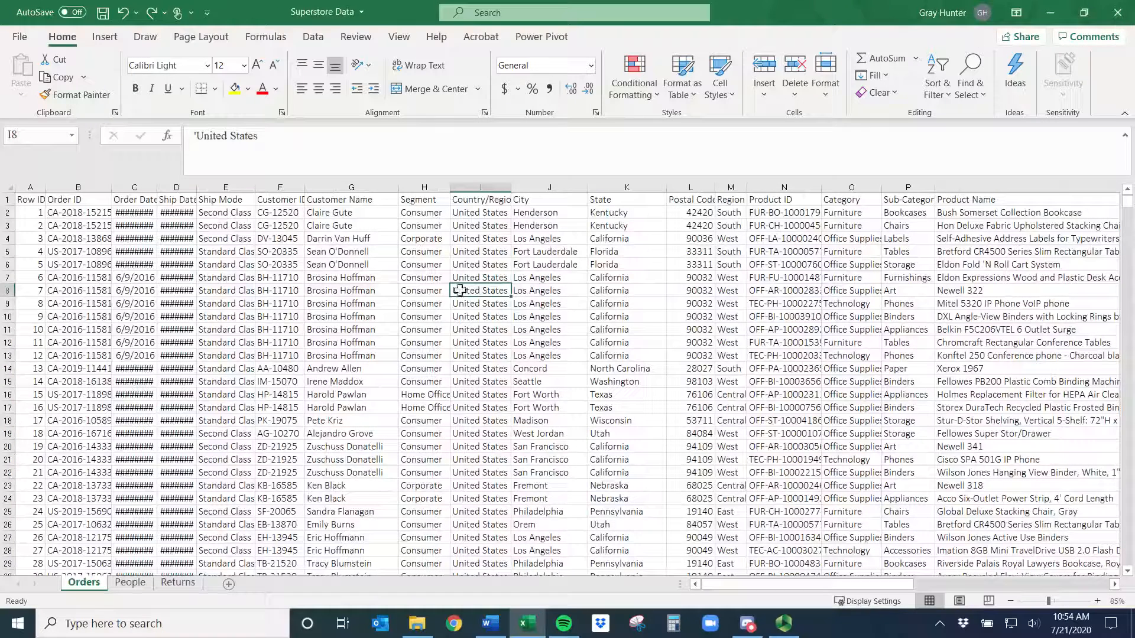
- Save the workbook
left_click(312, 288)
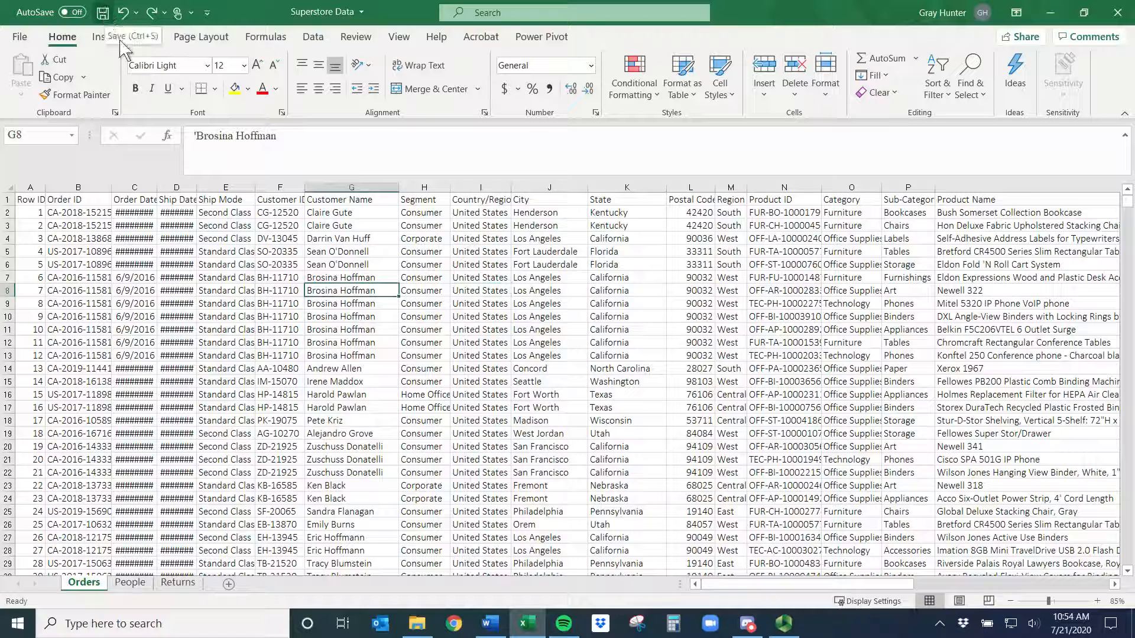
key("ctrl+s")
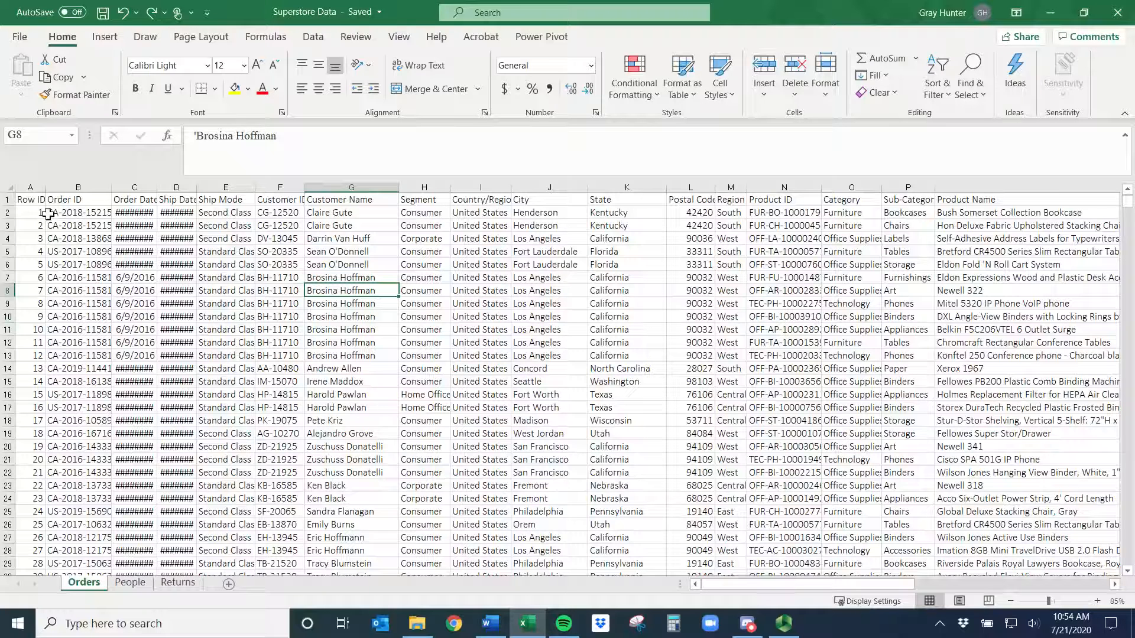
- Bold the header cells A1 to D1
left_click_drag(30, 199, 178, 200)
key("ctrl+b")
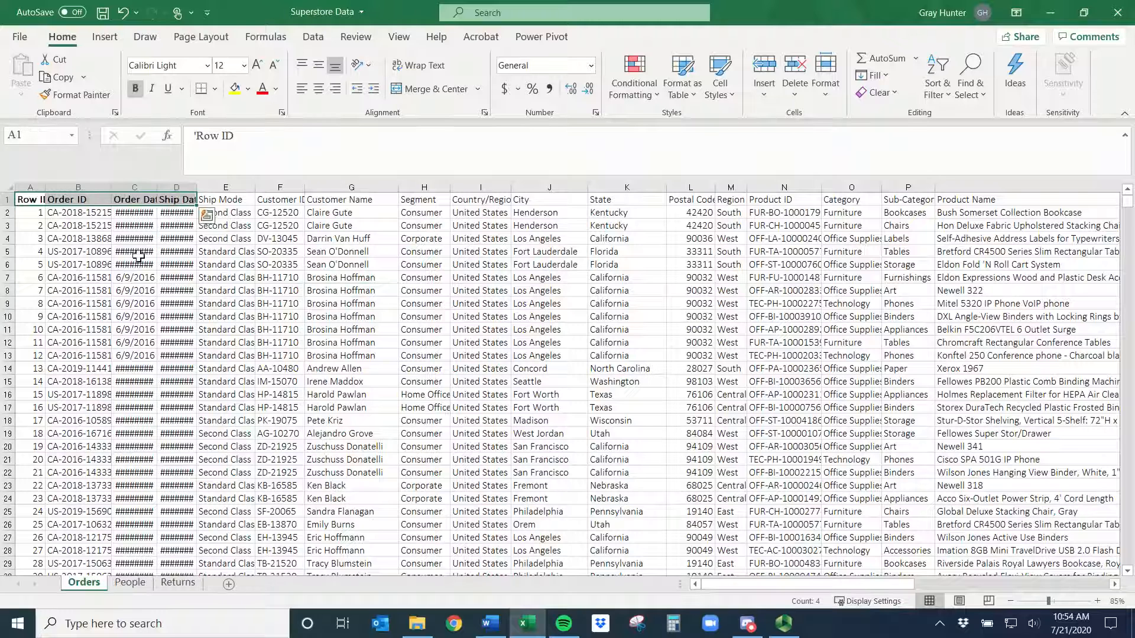
- Bold the entire header row 1
left_click(5, 200)
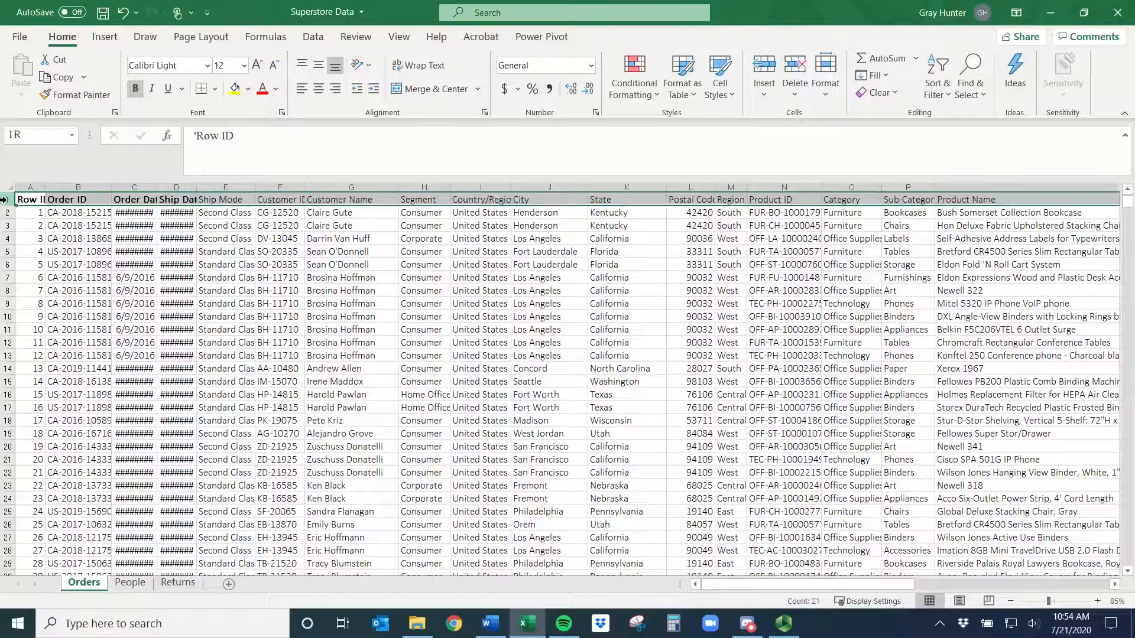
key("ctrl+b")
key("ctrl+b")
left_click(117, 251)
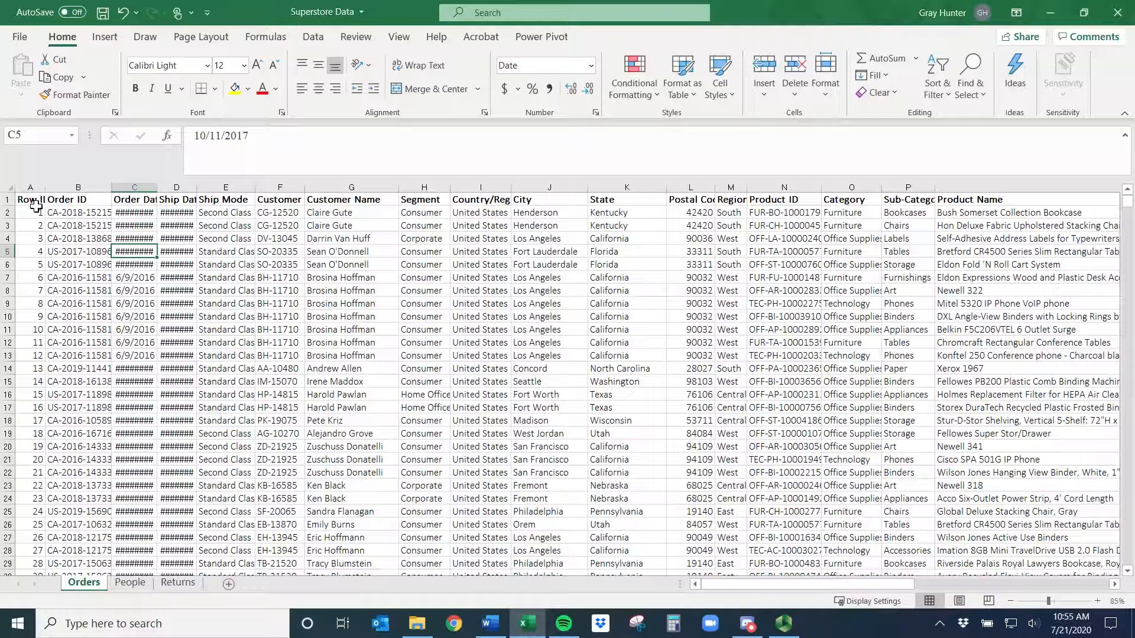
- Italicize and underline the whole header row
left_click(4, 199)
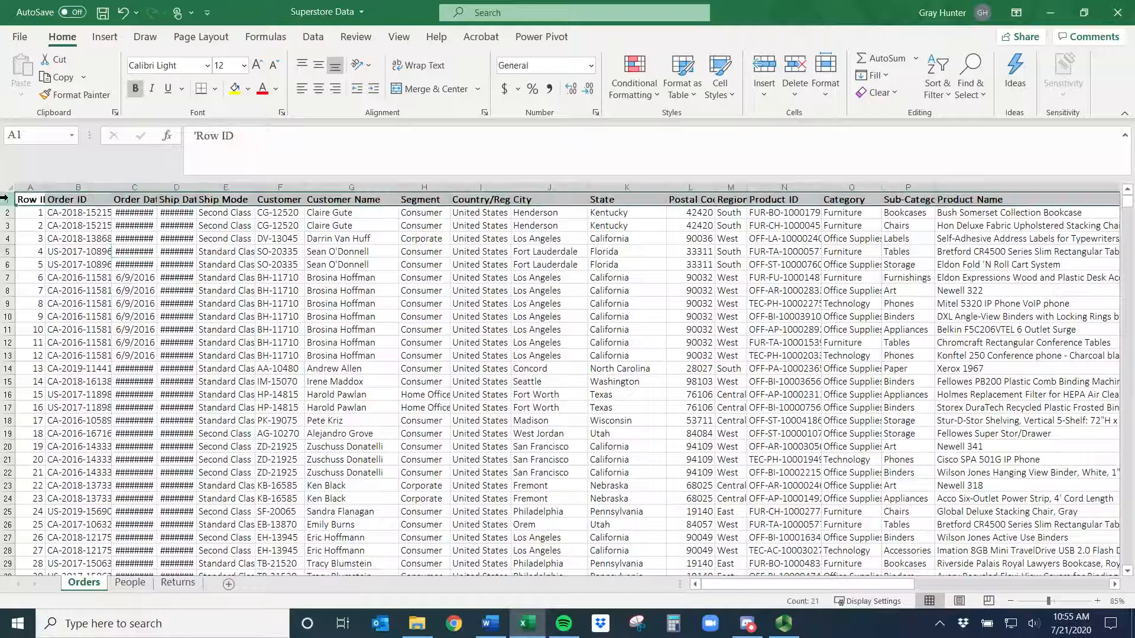
key("ctrl+i")
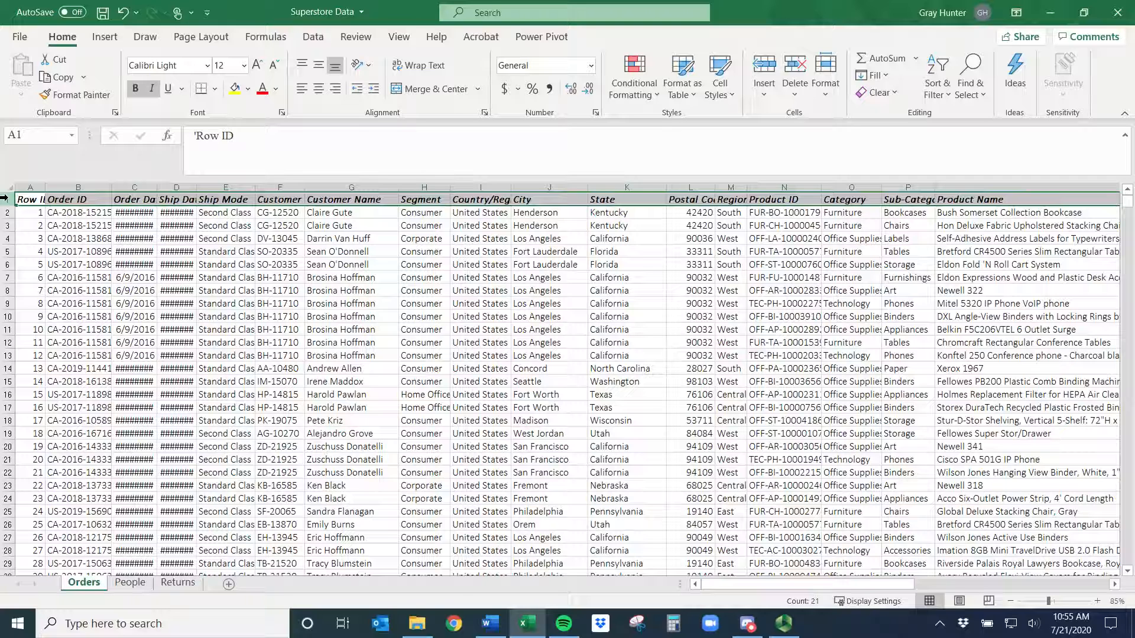
key("ctrl+u")
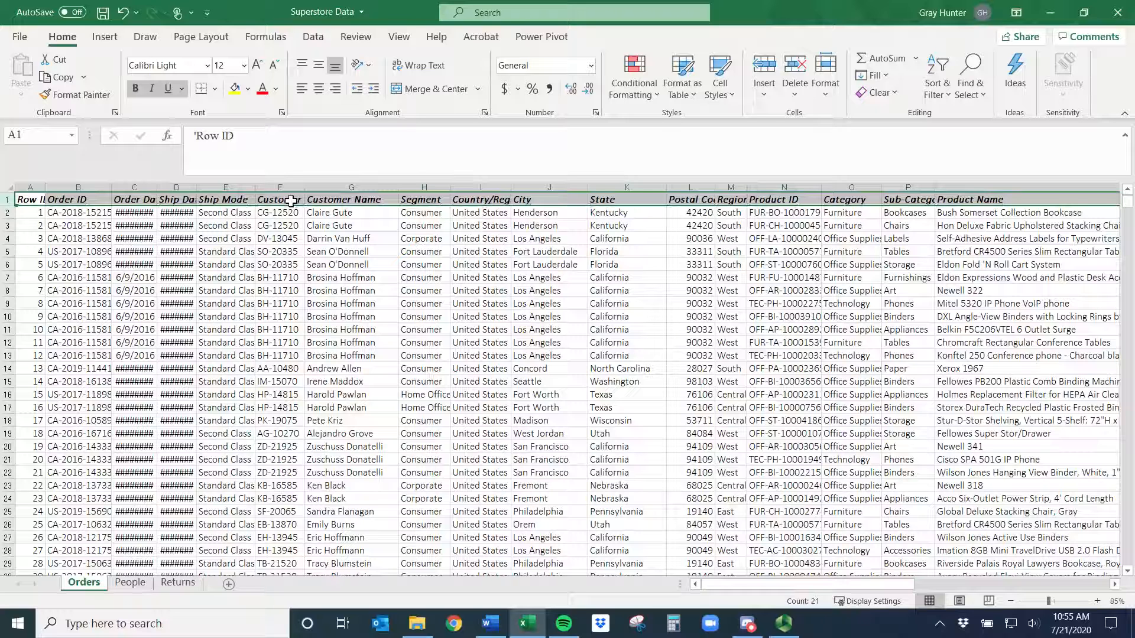
- Undo the last three formatting changes on the header row
key("ctrl+z")
key("ctrl+z")
key("ctrl+z")
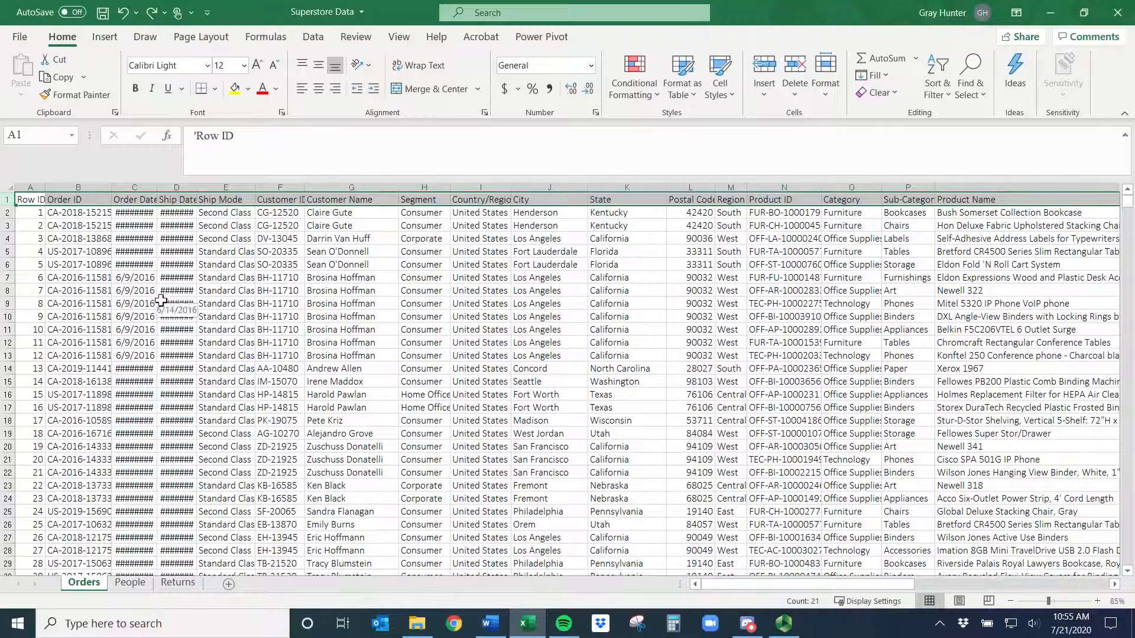
- Select the full data range from A1 across to the last column and down to the last row
left_click(237, 302)
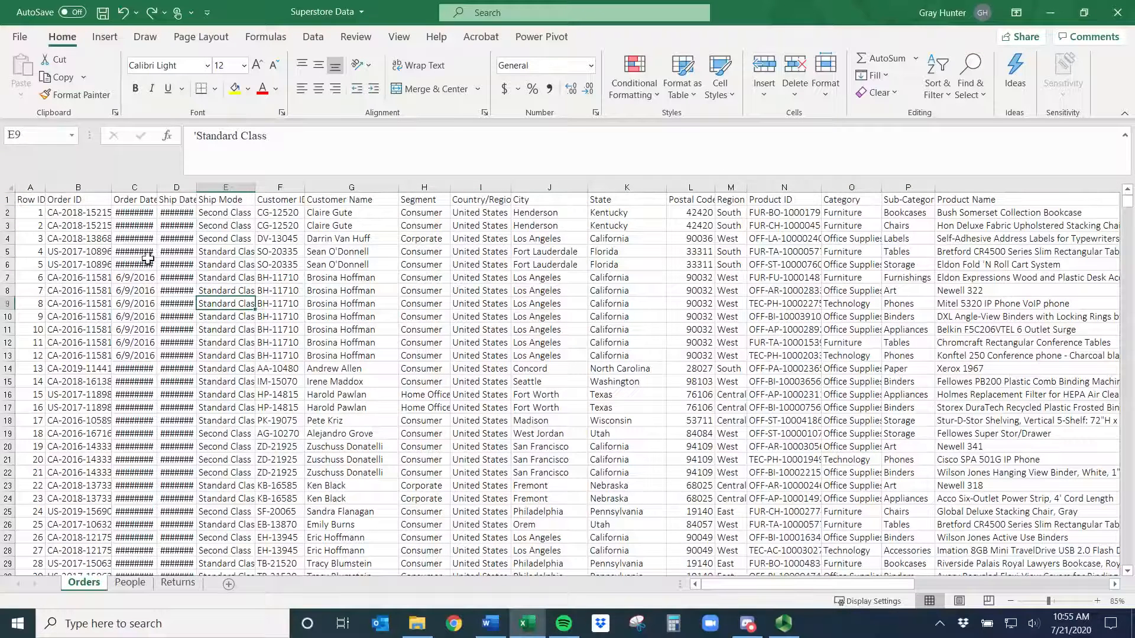
left_click(27, 200)
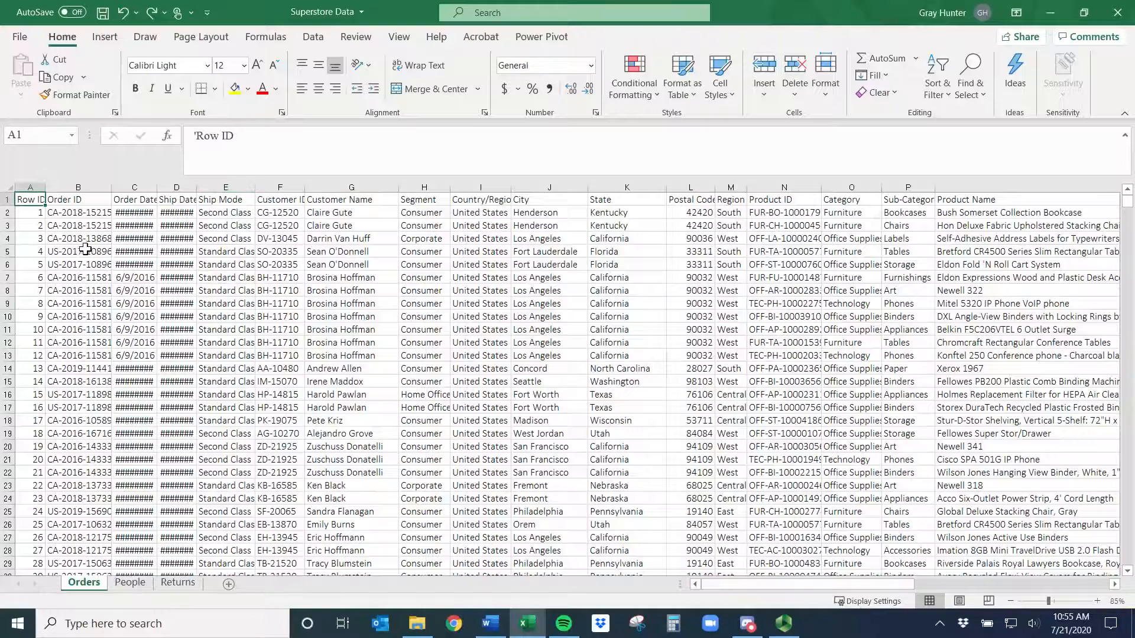
key("ctrl+shift+Right")
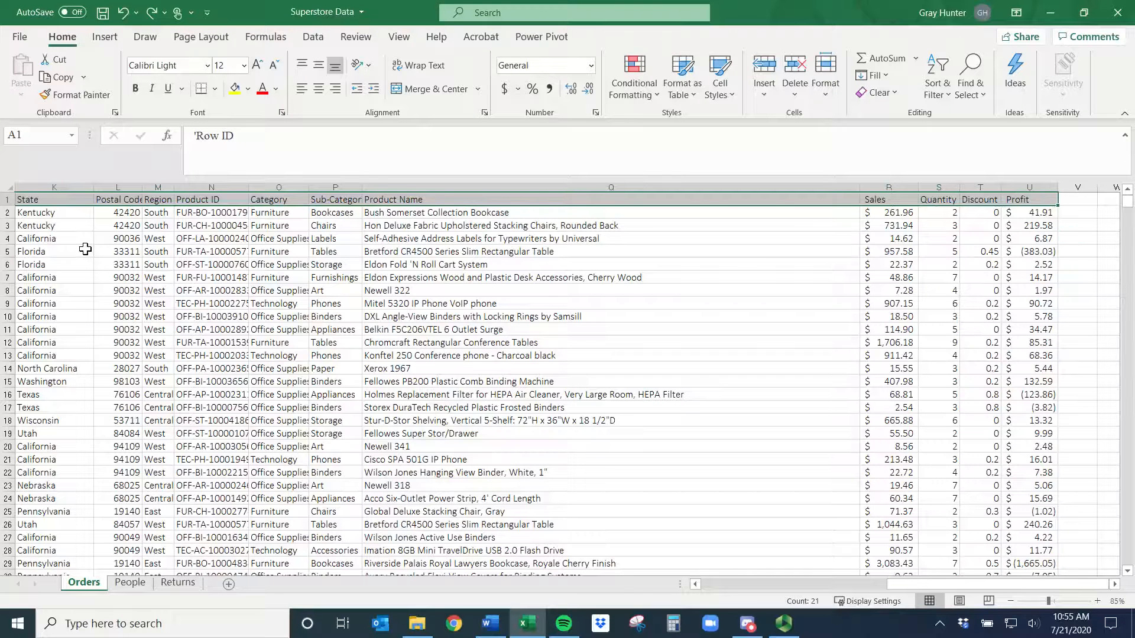
key("ctrl+shift+Down")
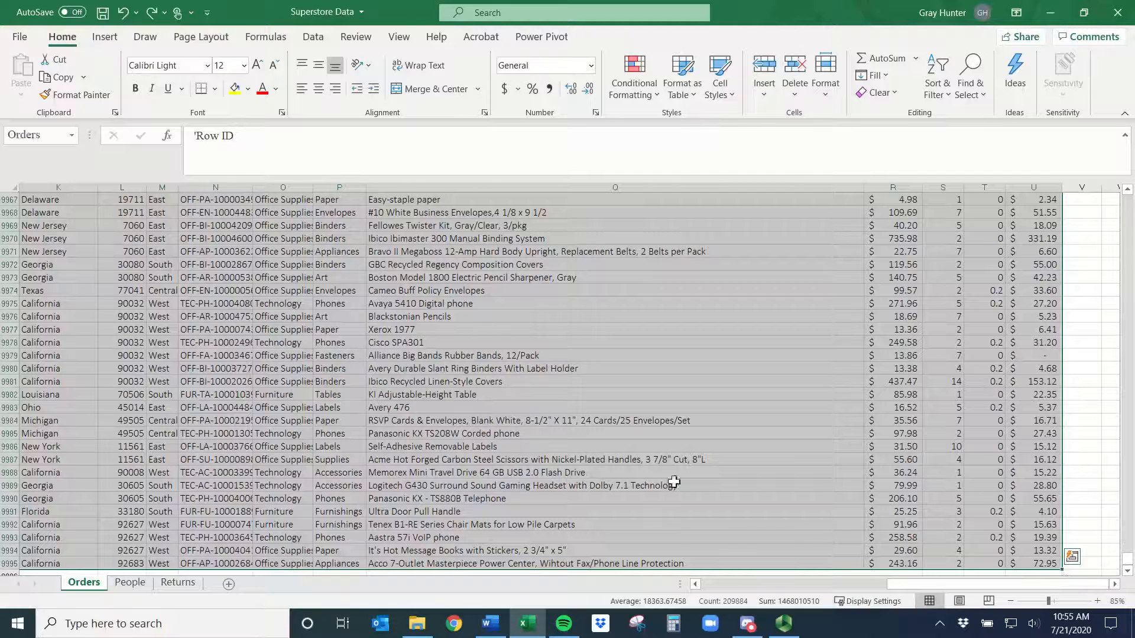
left_click_drag(1128, 561, 1096, 186)
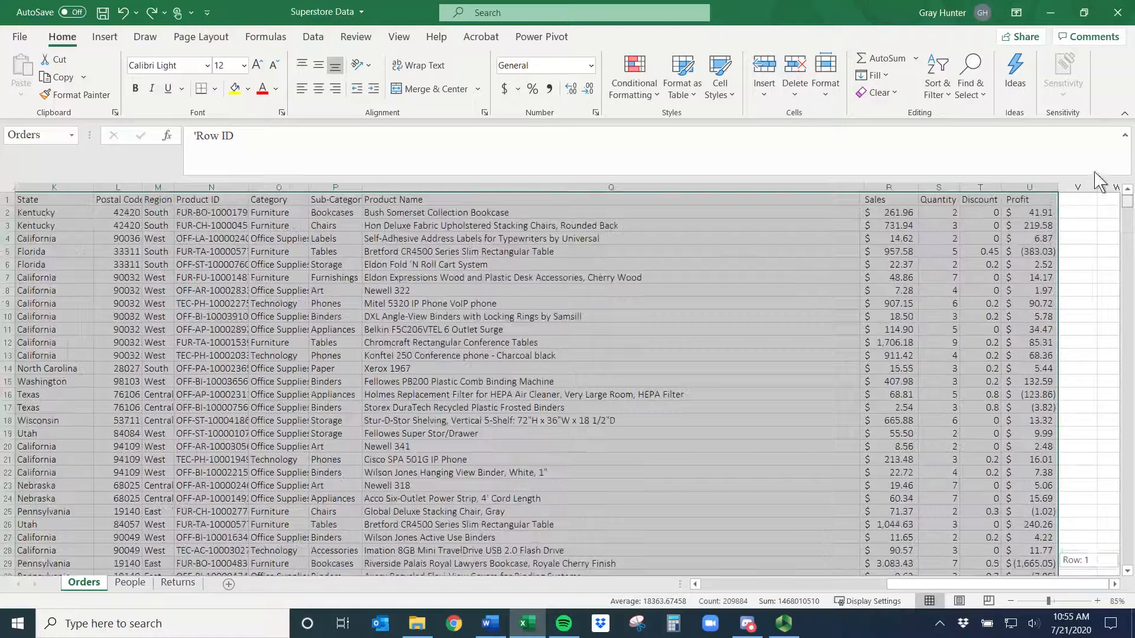
- Select the Category column from O1 down to the last row, extending the selection right and back left
left_click(290, 184)
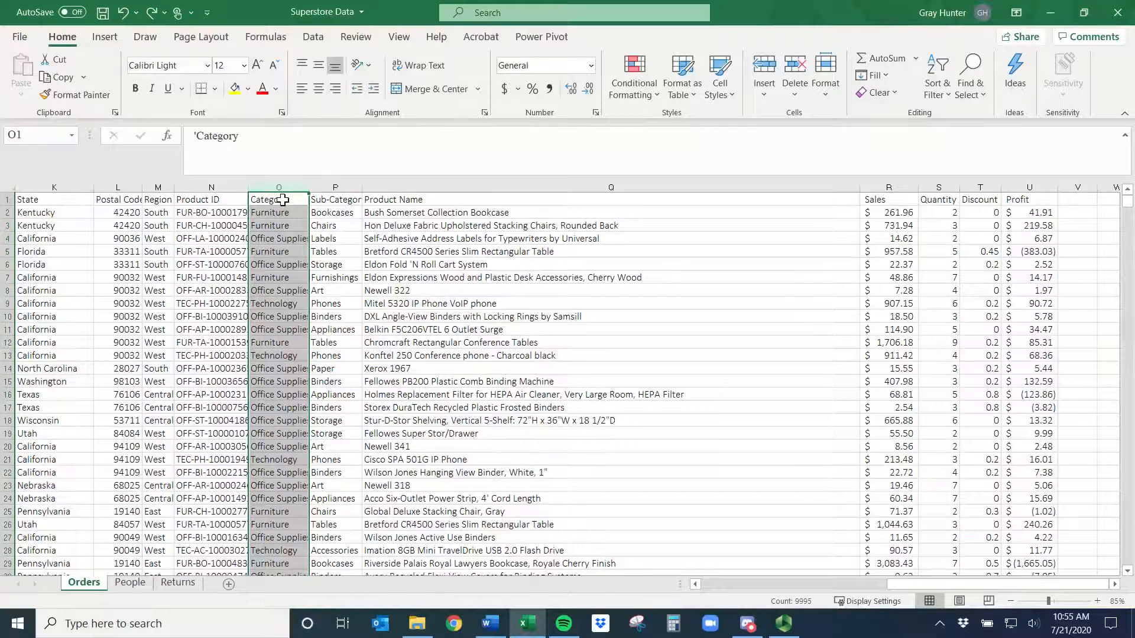
left_click(283, 200)
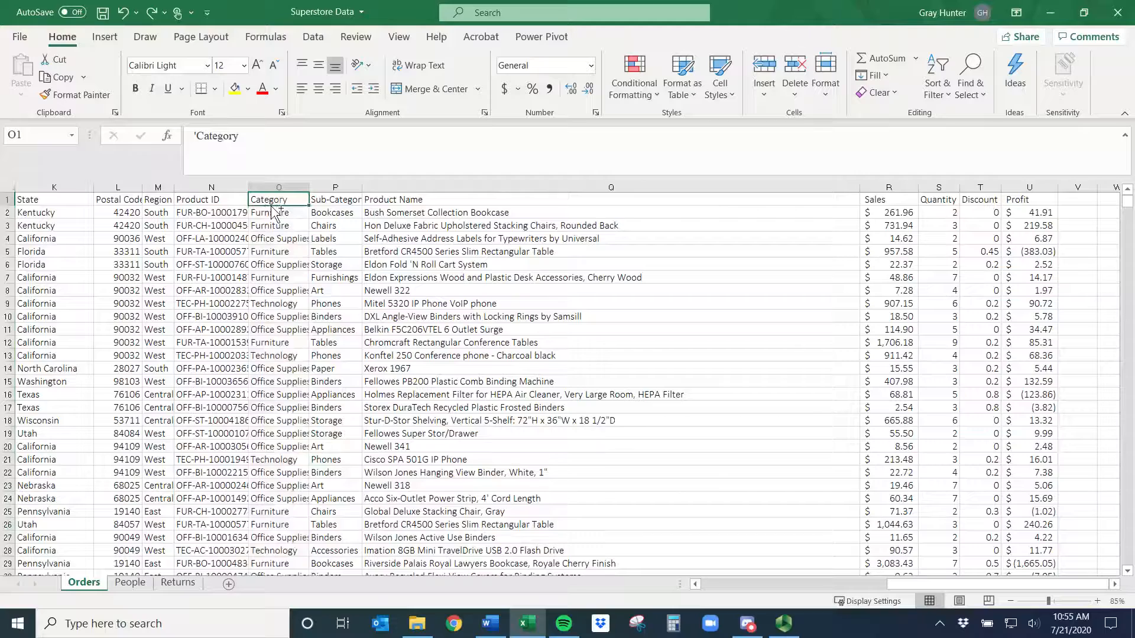
key("ctrl+shift+Down")
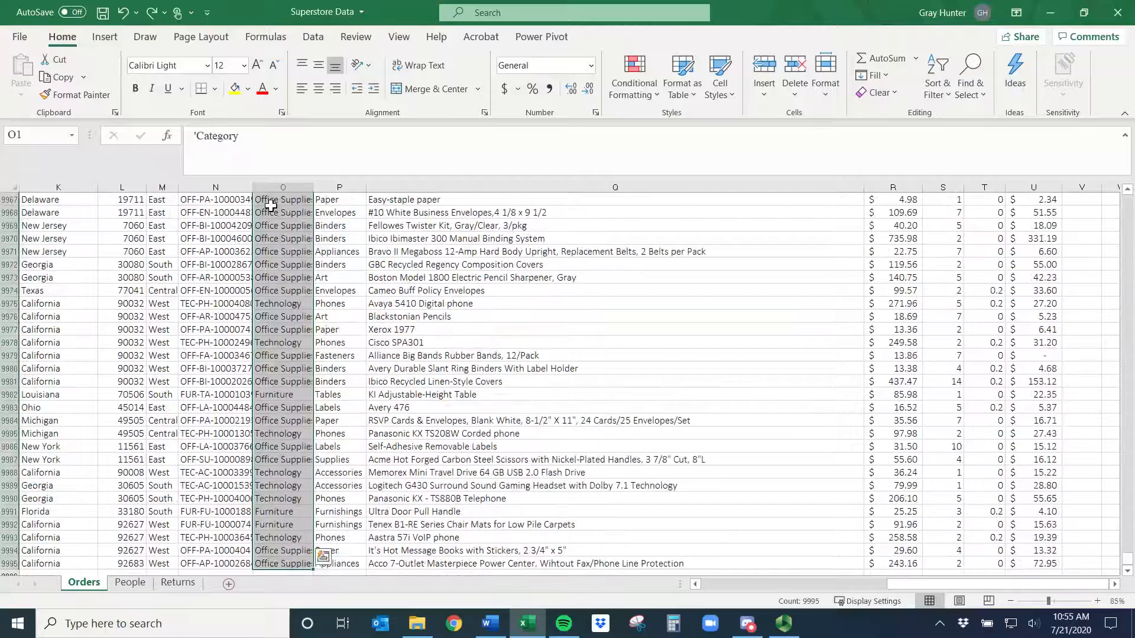
key("ctrl+shift+Right")
key("ctrl+shift+Right")
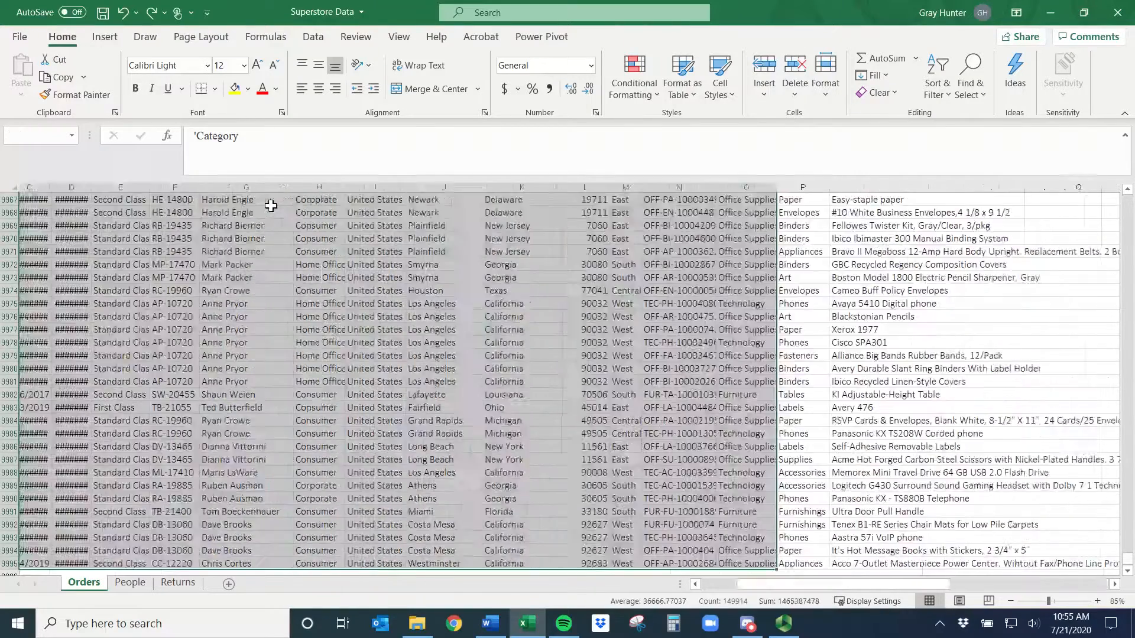
key("ctrl+shift+Left")
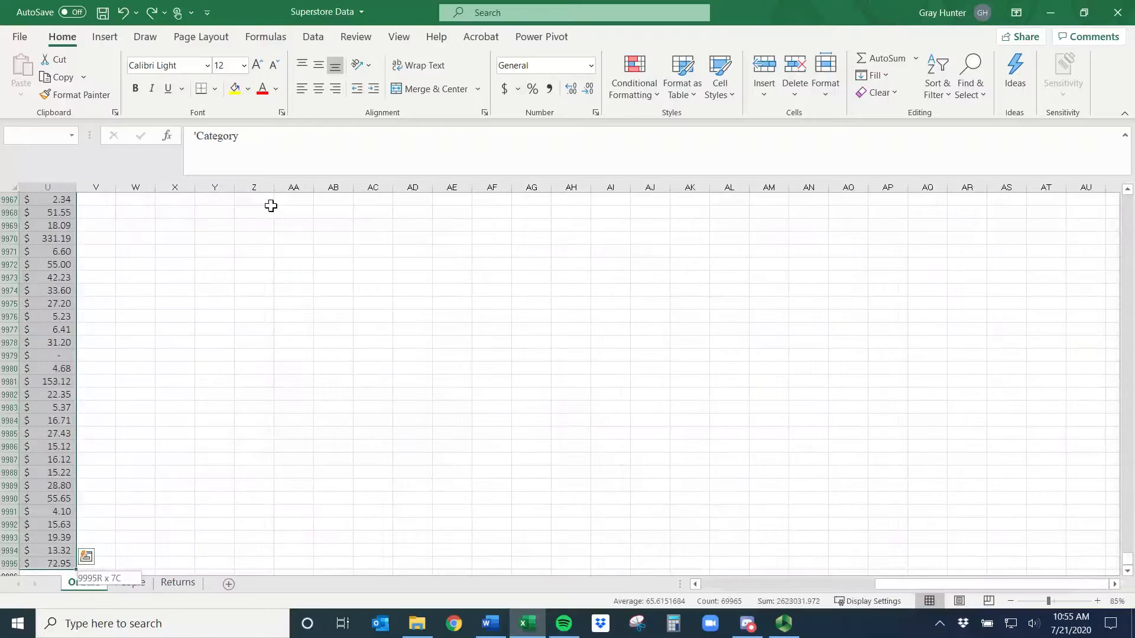
key("ctrl+shift+Left")
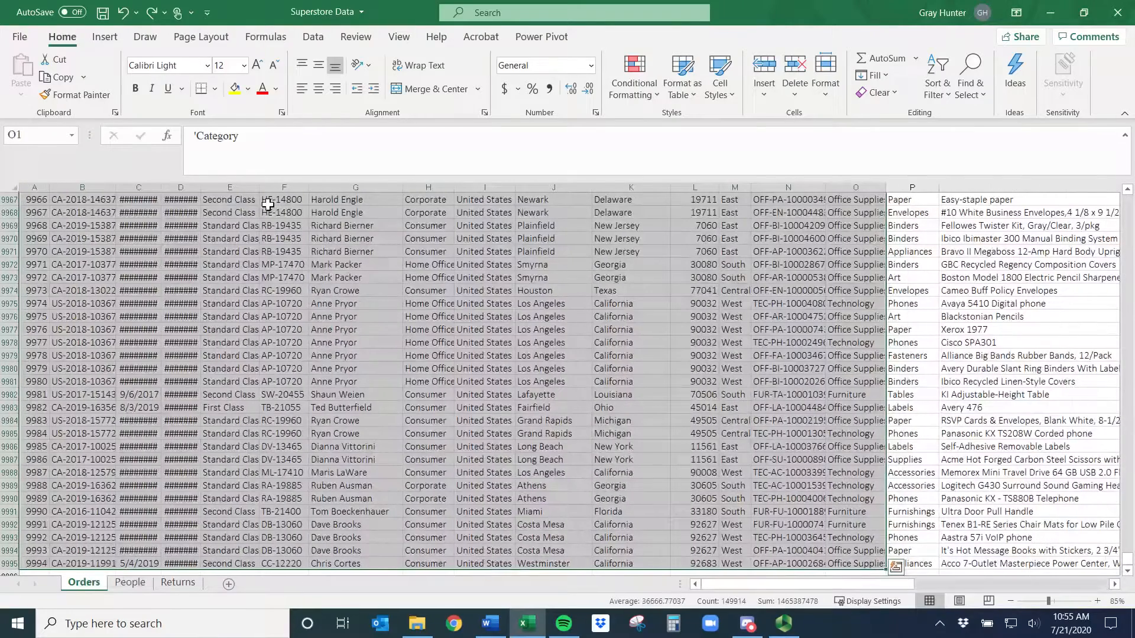
- Jump to the top, rightmost, bottom and leftmost edges of the data region from cells inside it
left_click(237, 342)
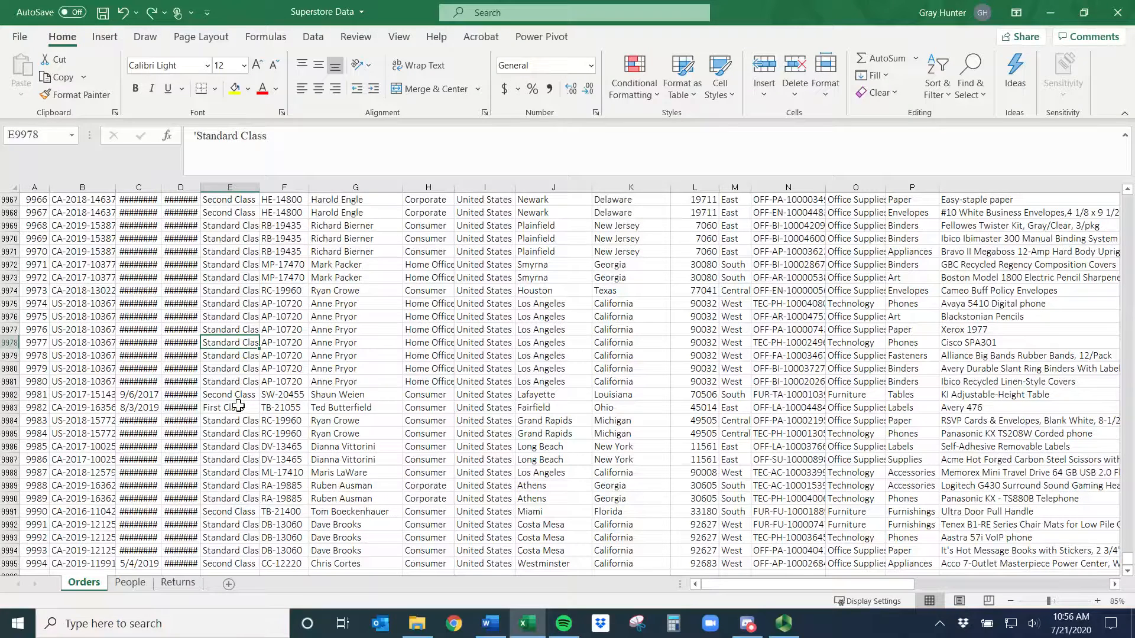
key("ctrl+Up")
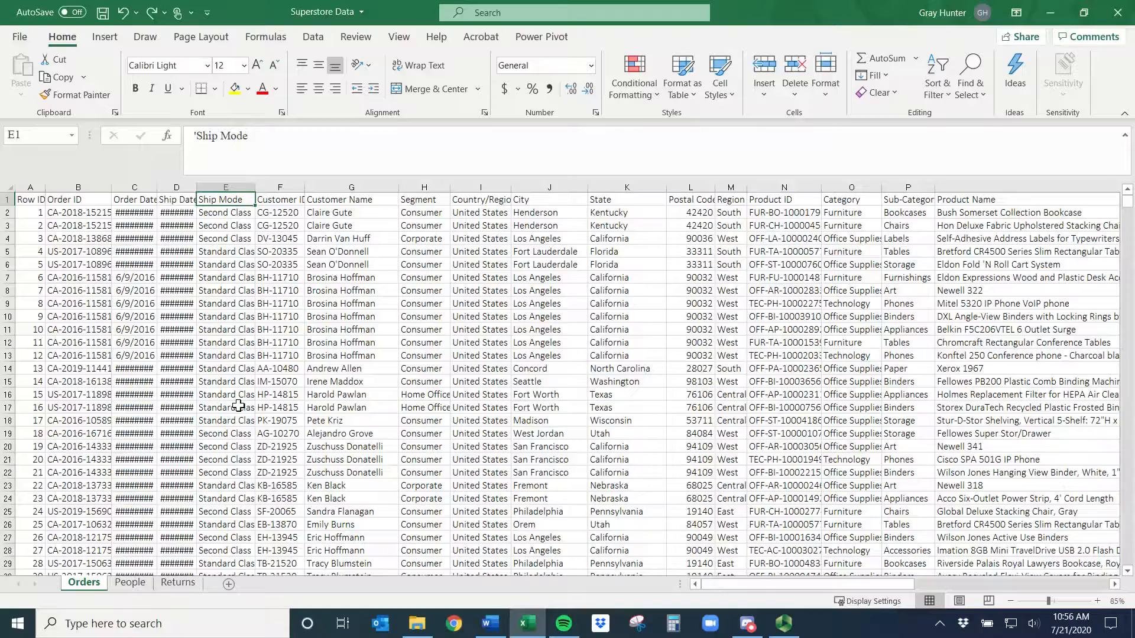
key("ctrl+Right")
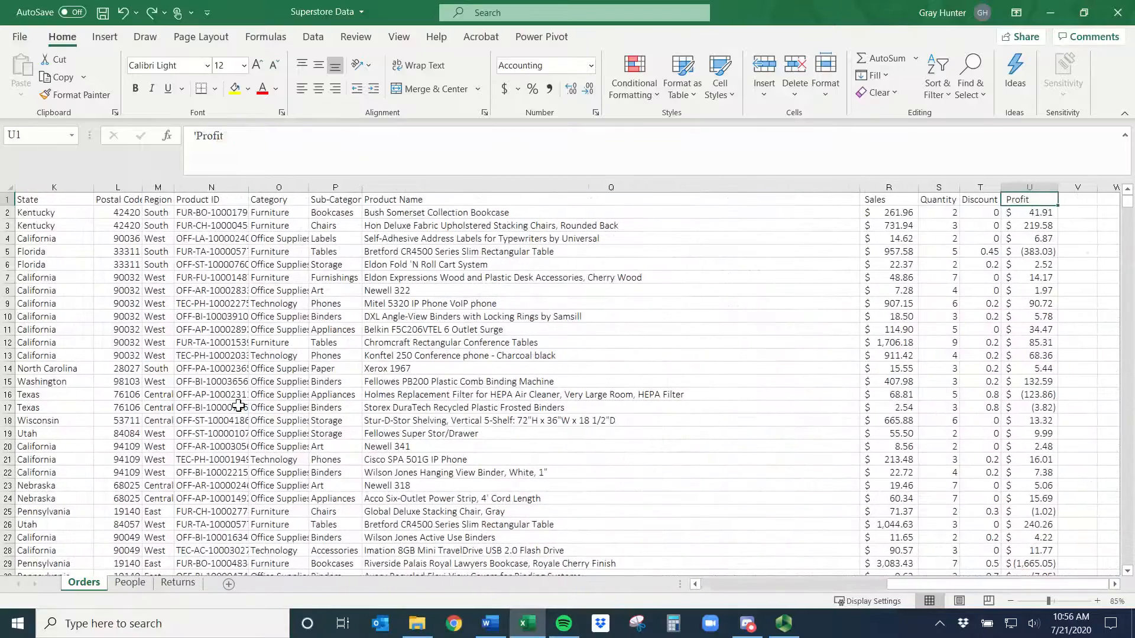
key("ctrl+Down")
key("ctrl+Left")
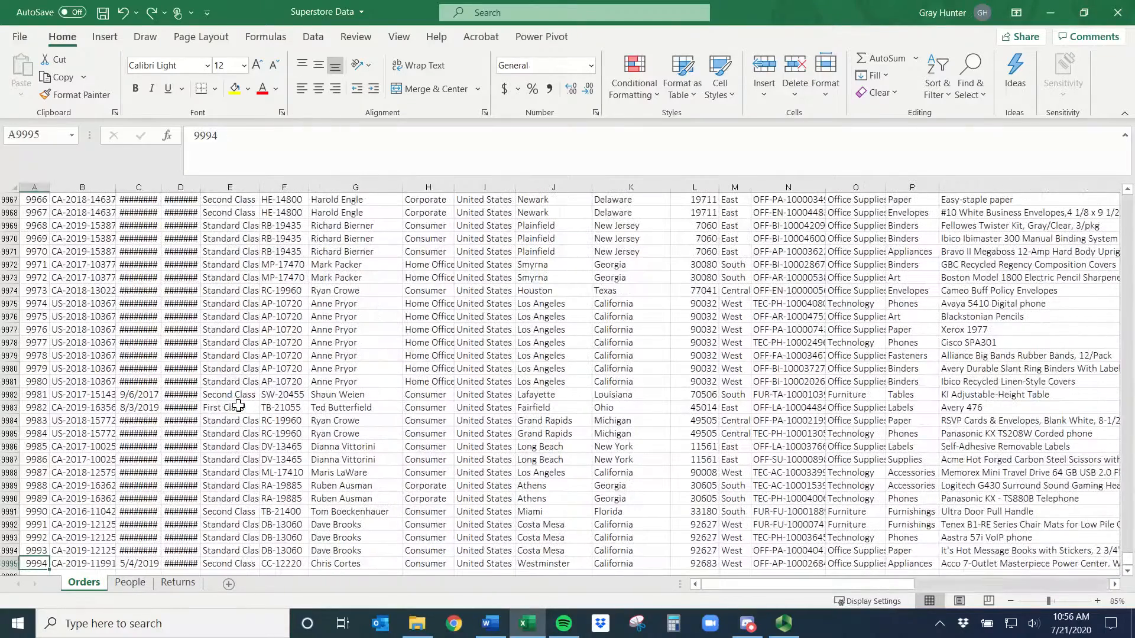
left_click(825, 422)
key("ctrl+Up")
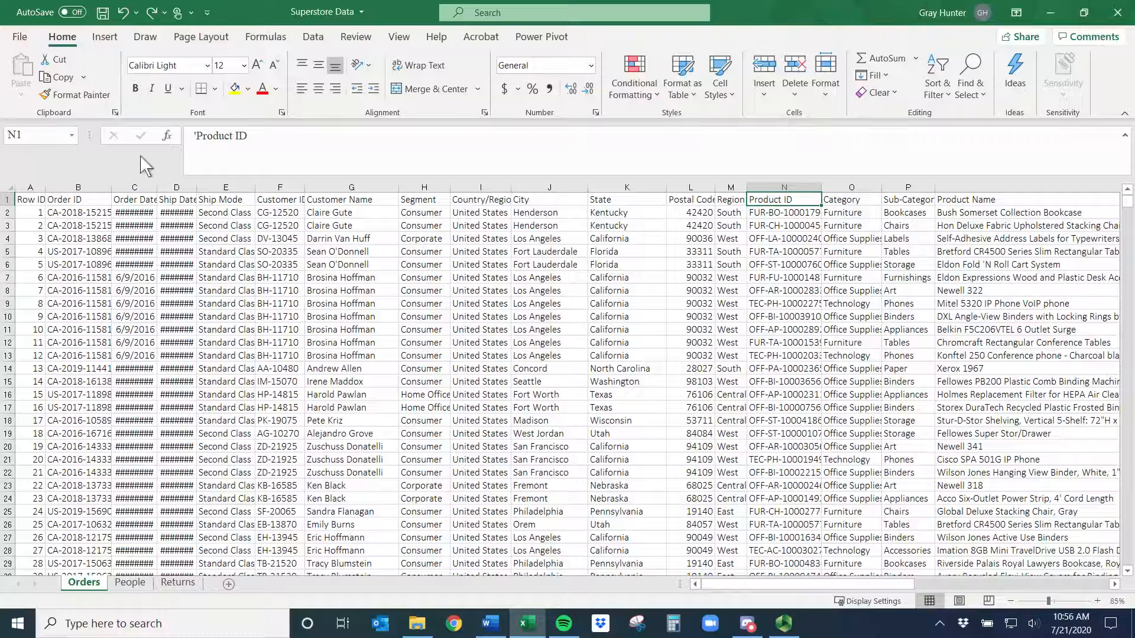
left_click(314, 38)
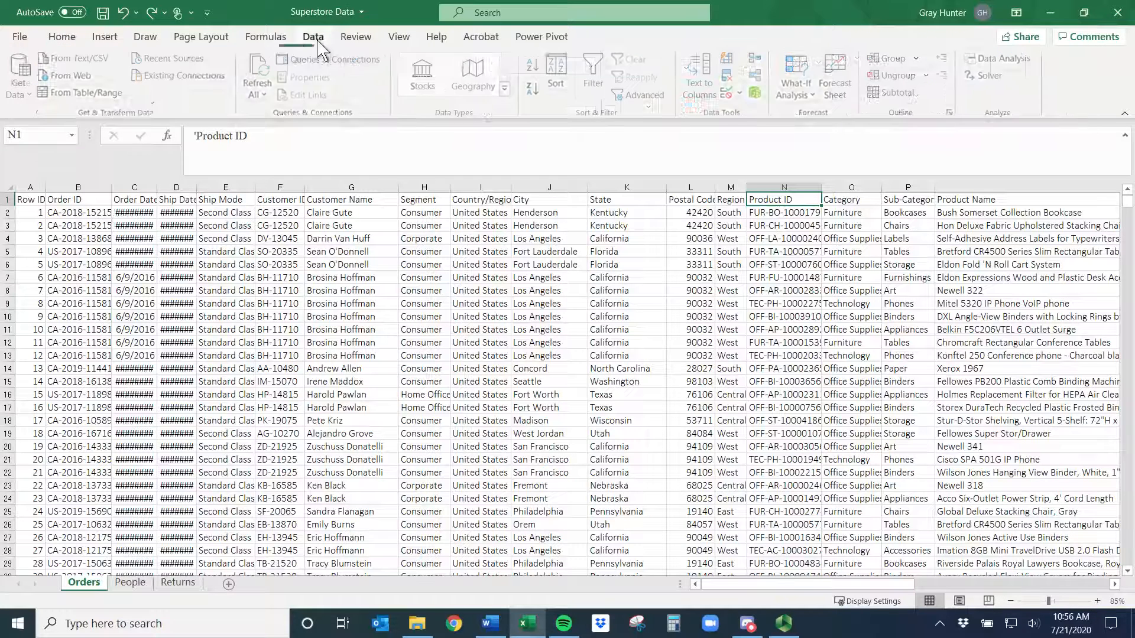
left_click(62, 36)
left_click(938, 87)
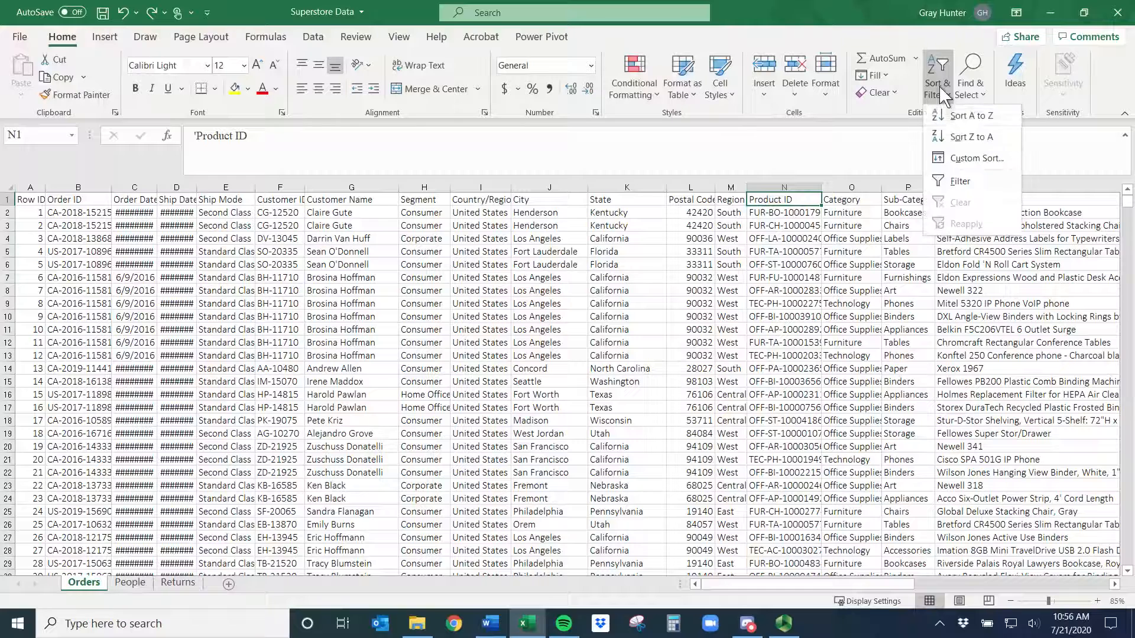
left_click(540, 239)
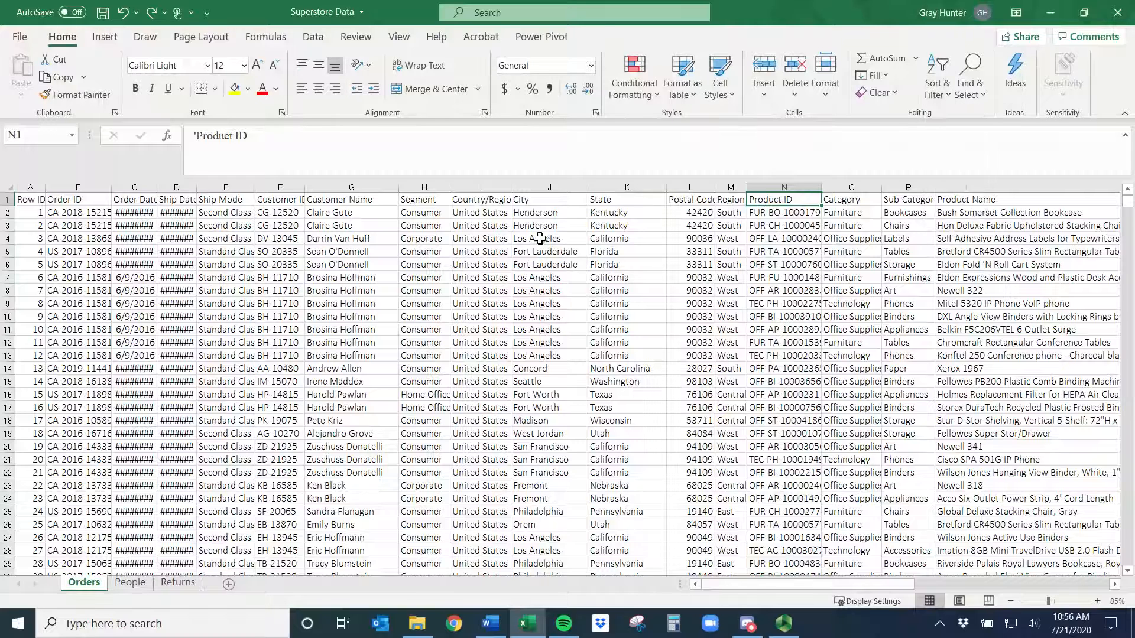
- Turn on filters for the header row and open, then close, the Order ID filter menu
key("ctrl+shift+l")
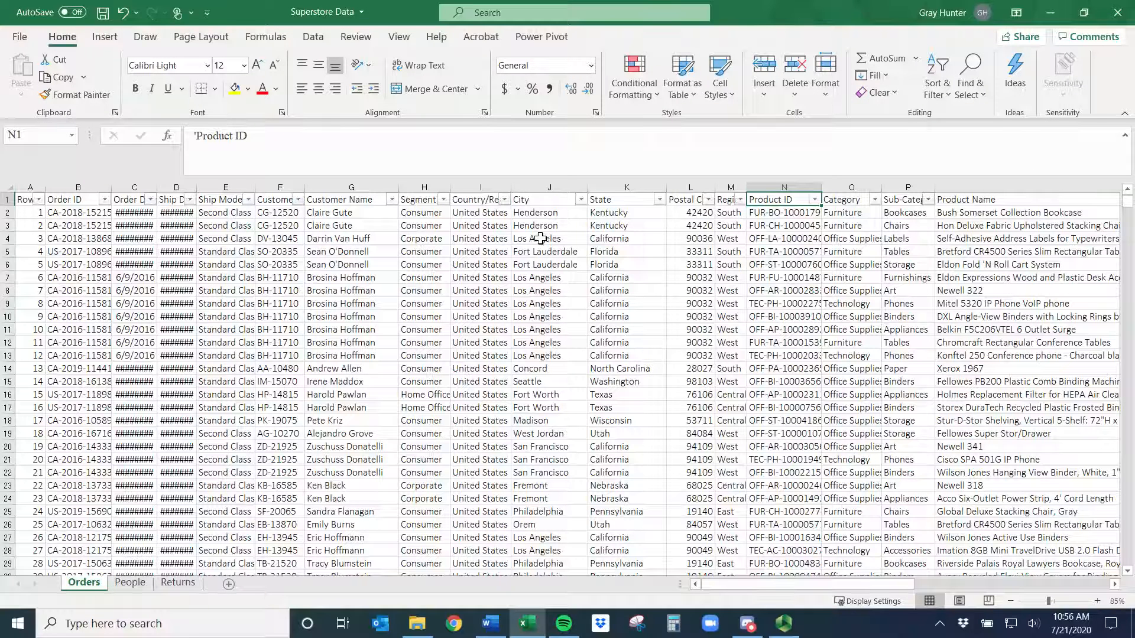
left_click(104, 200)
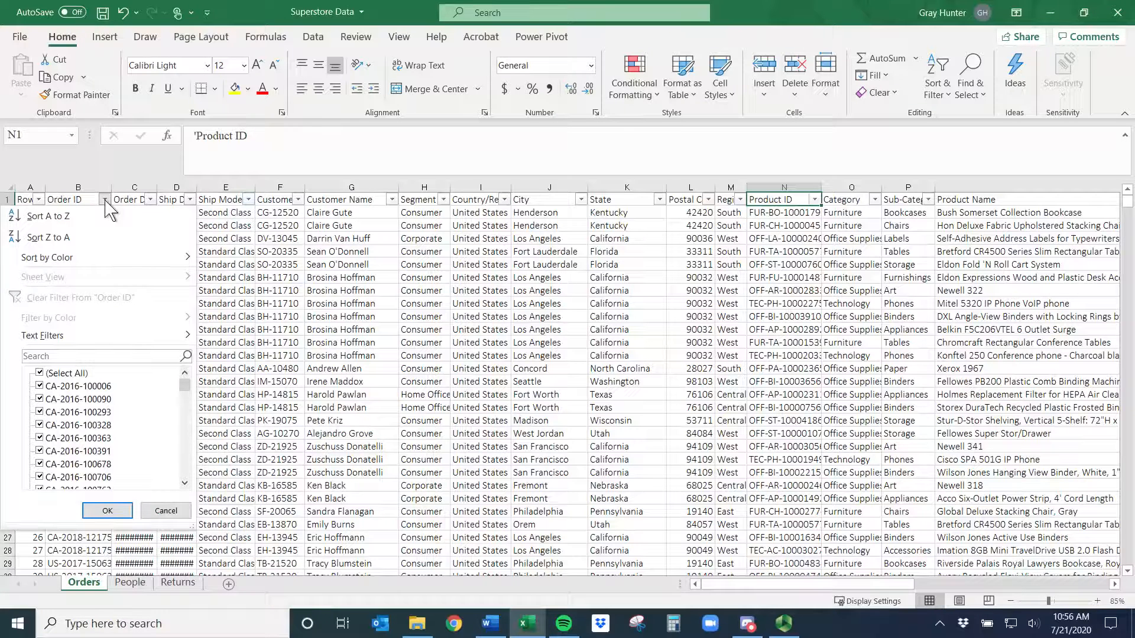
key("Escape")
- Insert an entire column before the Customer Name column
left_click(405, 343)
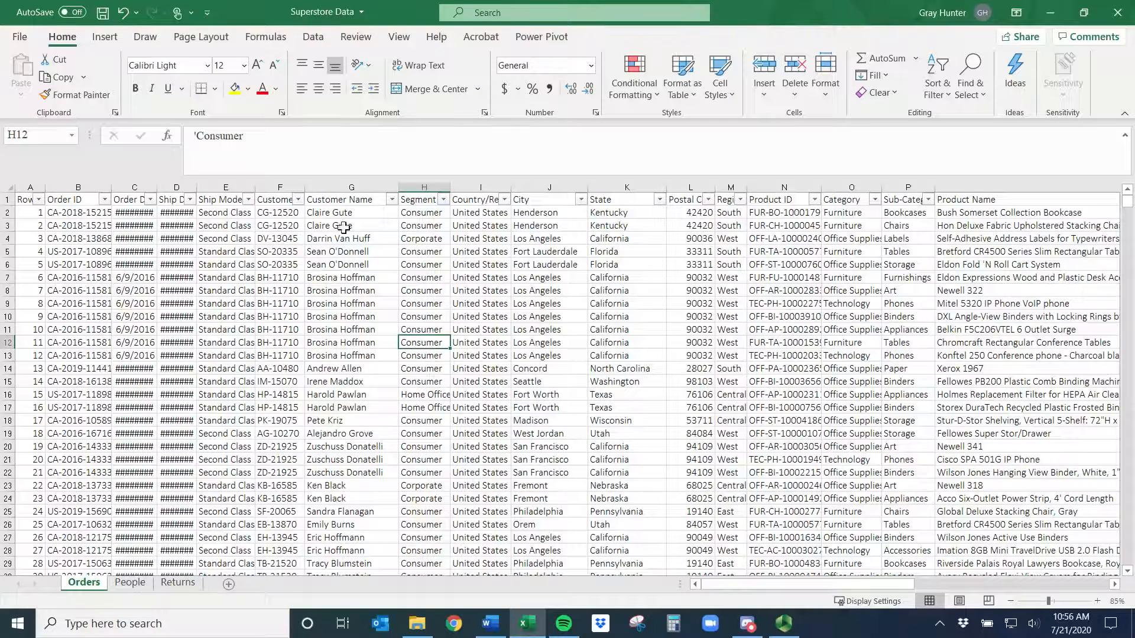
left_click(350, 202)
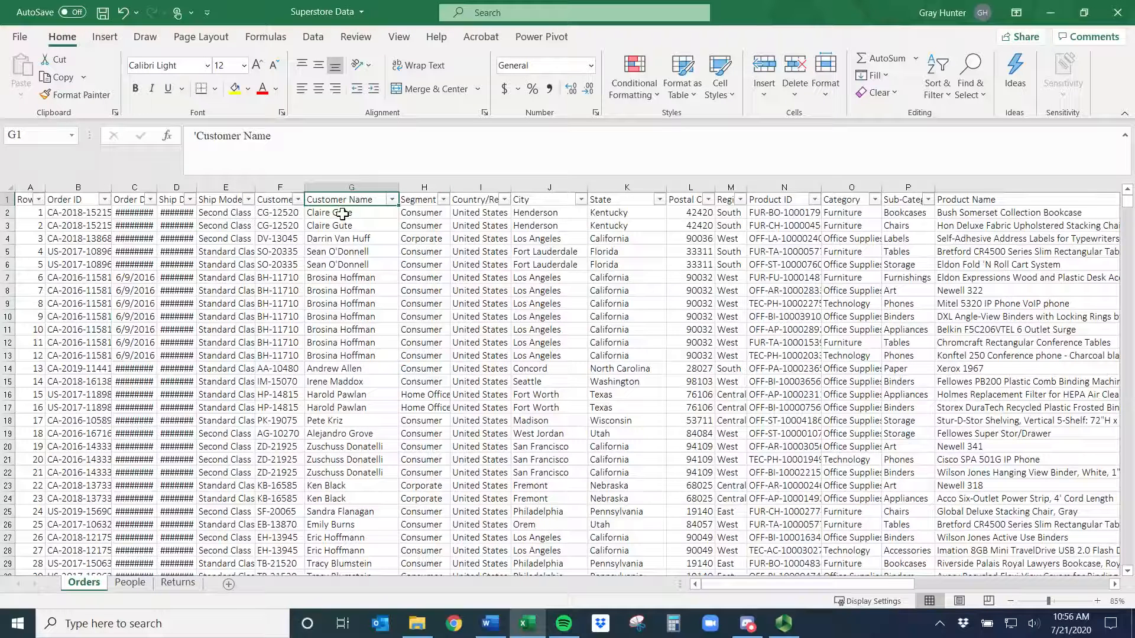
key("ctrl+shift+plus")
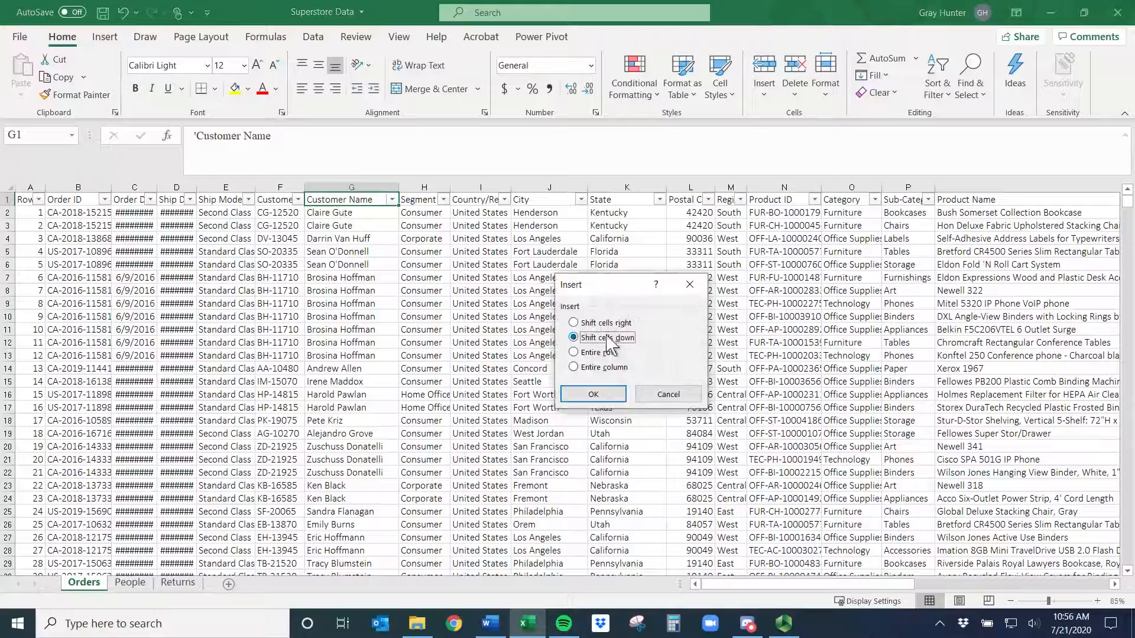
left_click(590, 367)
left_click(589, 395)
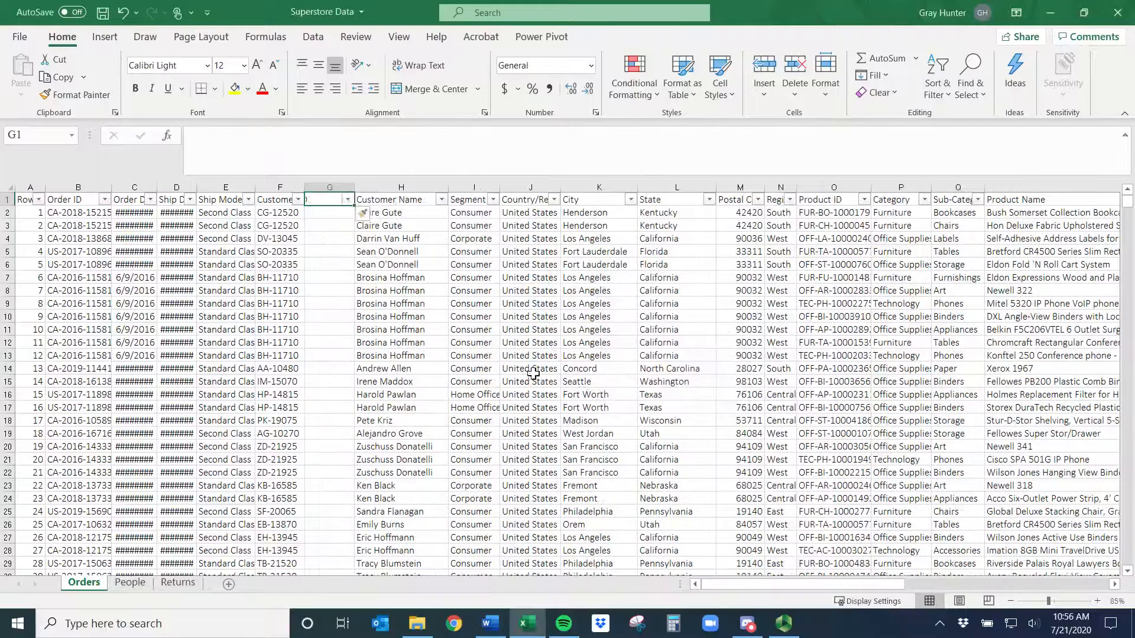
- Insert an entire row at row 5, then undo both the row and the column insertions
left_click(390, 251)
key("ctrl+shift+plus")
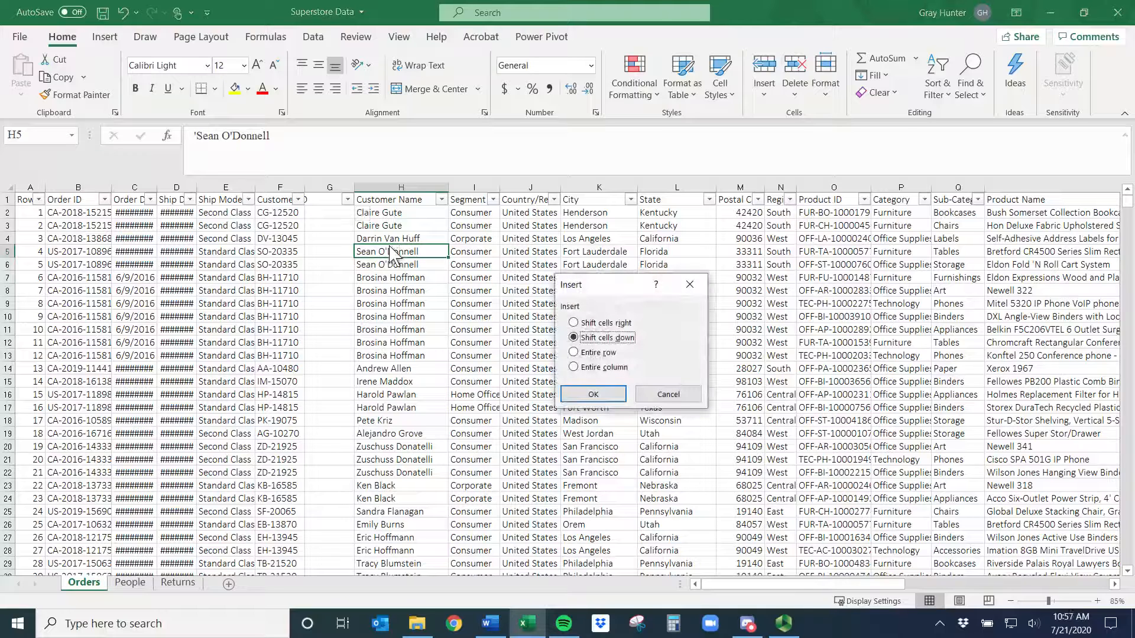
left_click(591, 353)
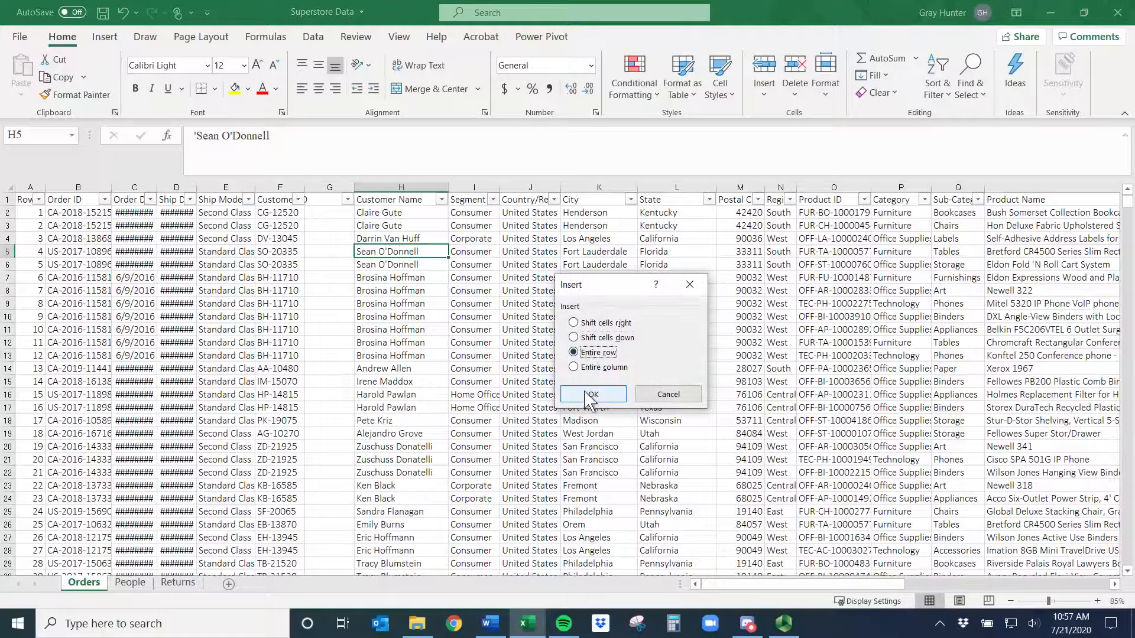
left_click(592, 395)
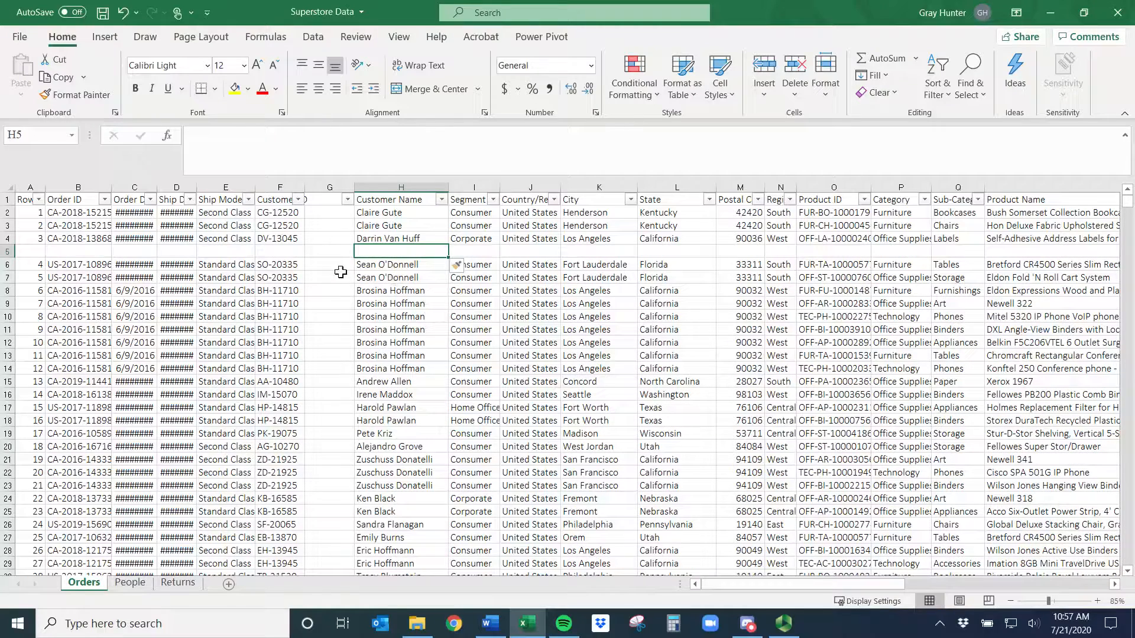
key("ctrl+z")
key("ctrl+z")
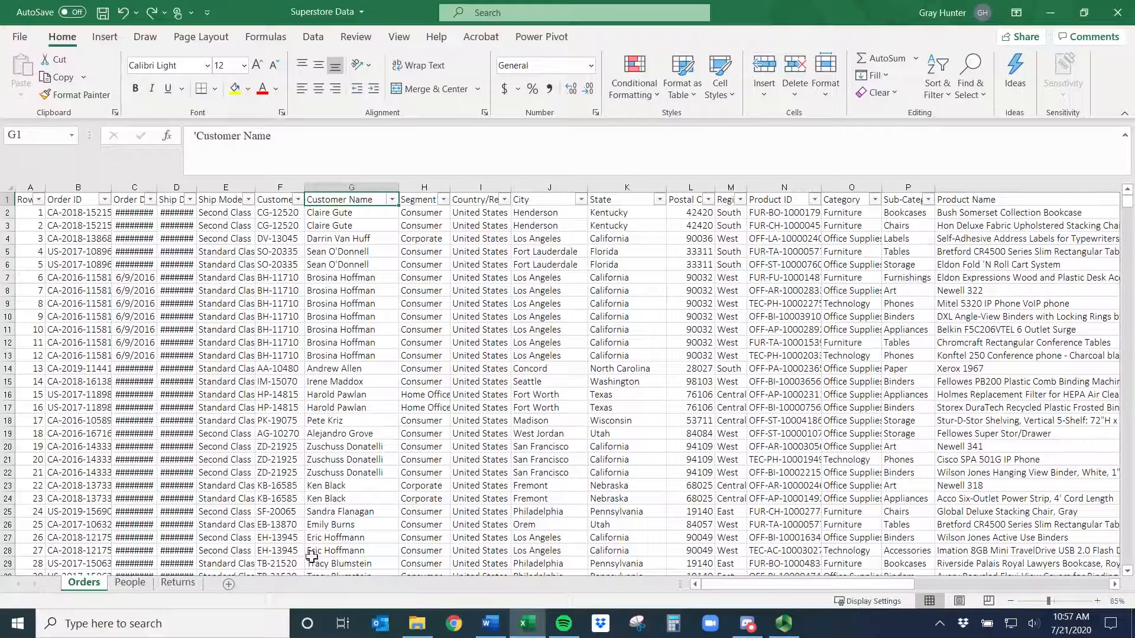
- Enter "Hello Excel folks thanks for joining" in cell Y4
left_click_drag(767, 585, 1068, 577)
left_click(1090, 242)
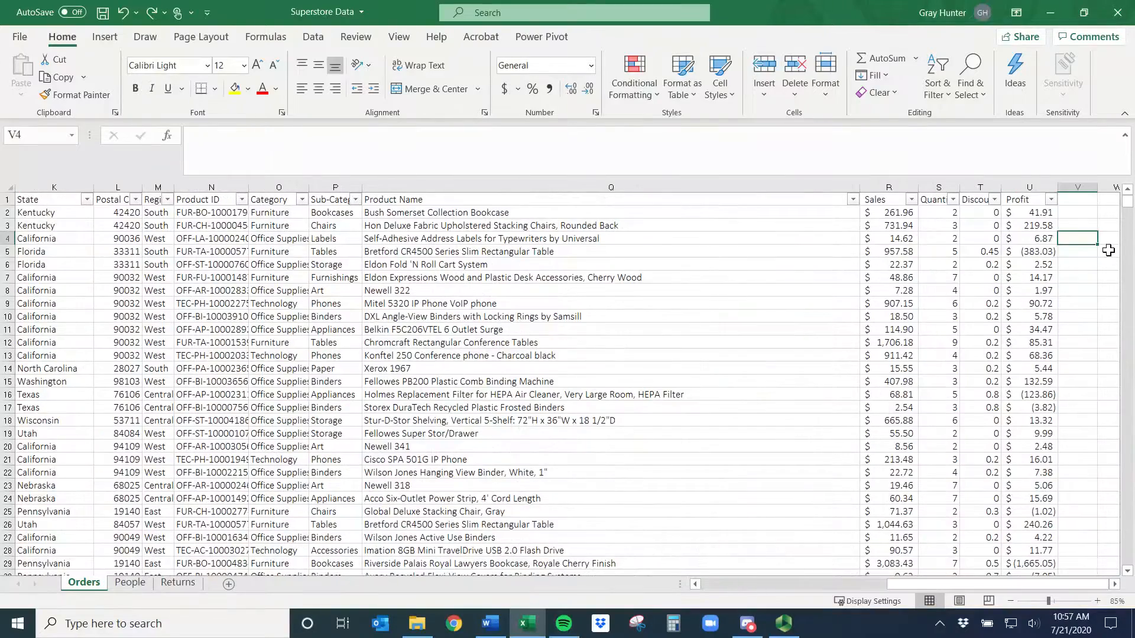
key("Right")
key("Right")
key("Right")
key("Right")
key("Left")
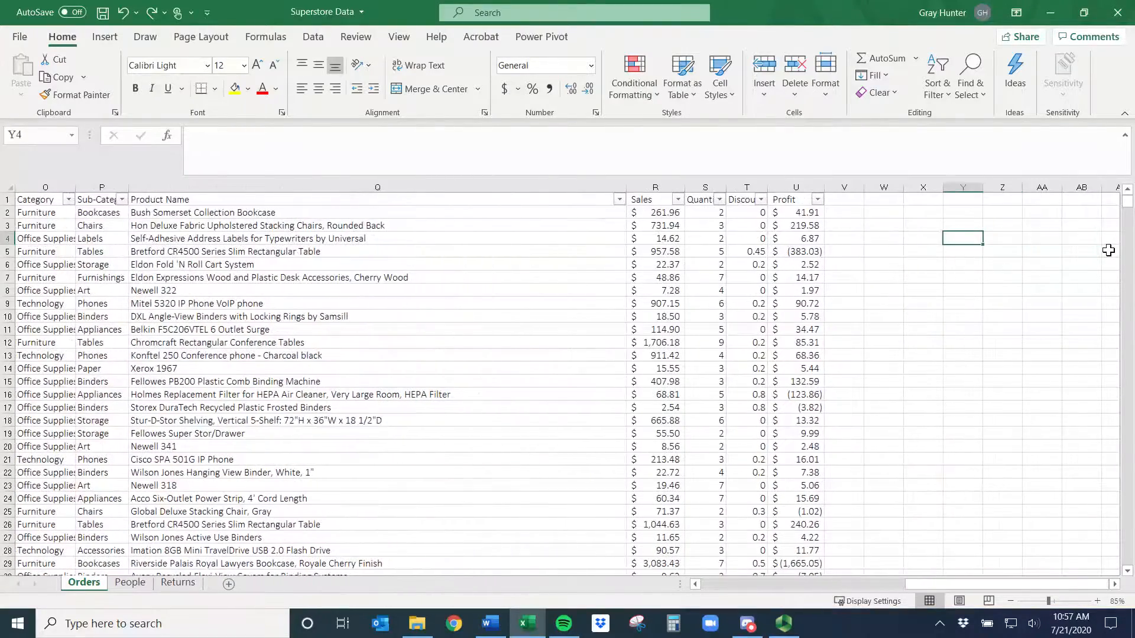
type("Hello work")
key("BackSpace")
key("BackSpace")
key("BackSpace")
key("BackSpace")
type("Excel f")
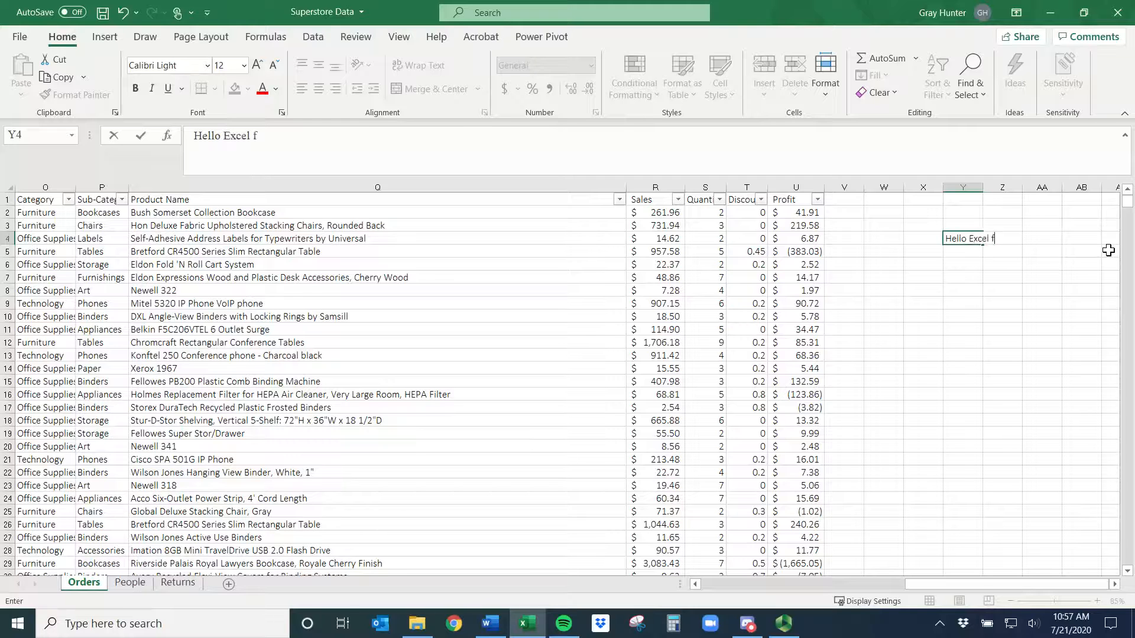
type("olks thanks for jo")
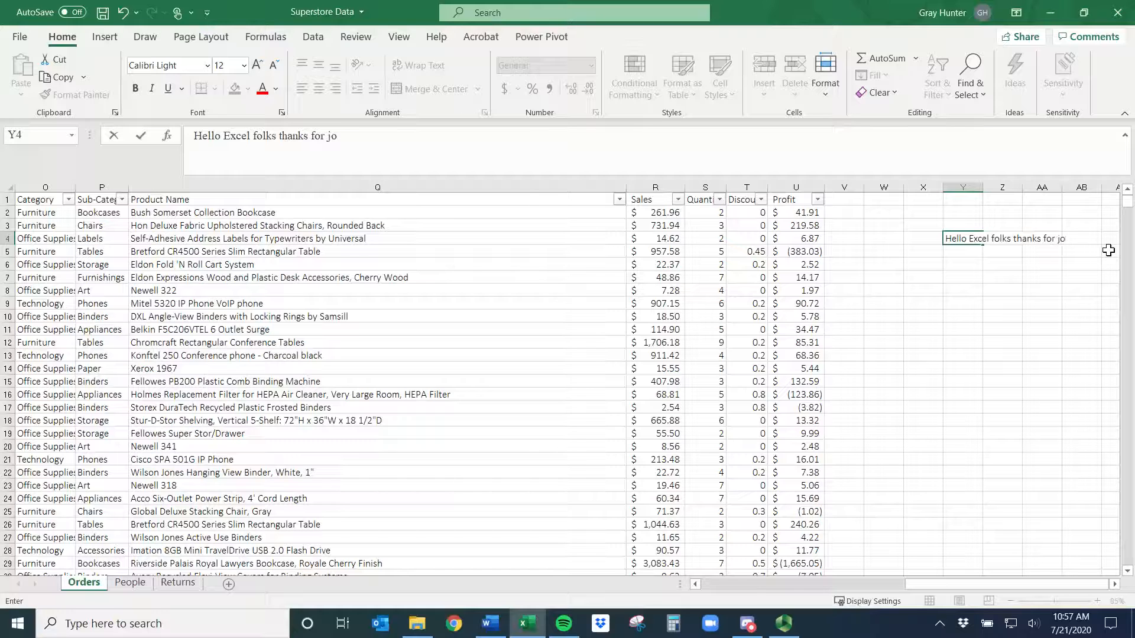
type("ining")
key("Return")
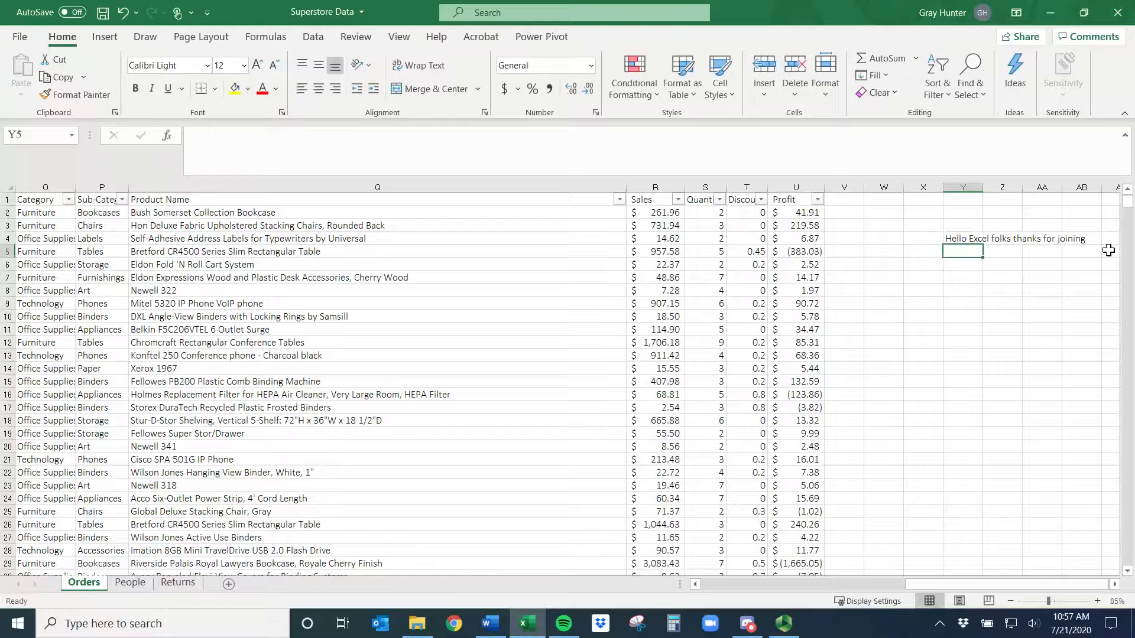
- Enter "hello" in cell Z4 next to the greeting
left_click(1007, 239)
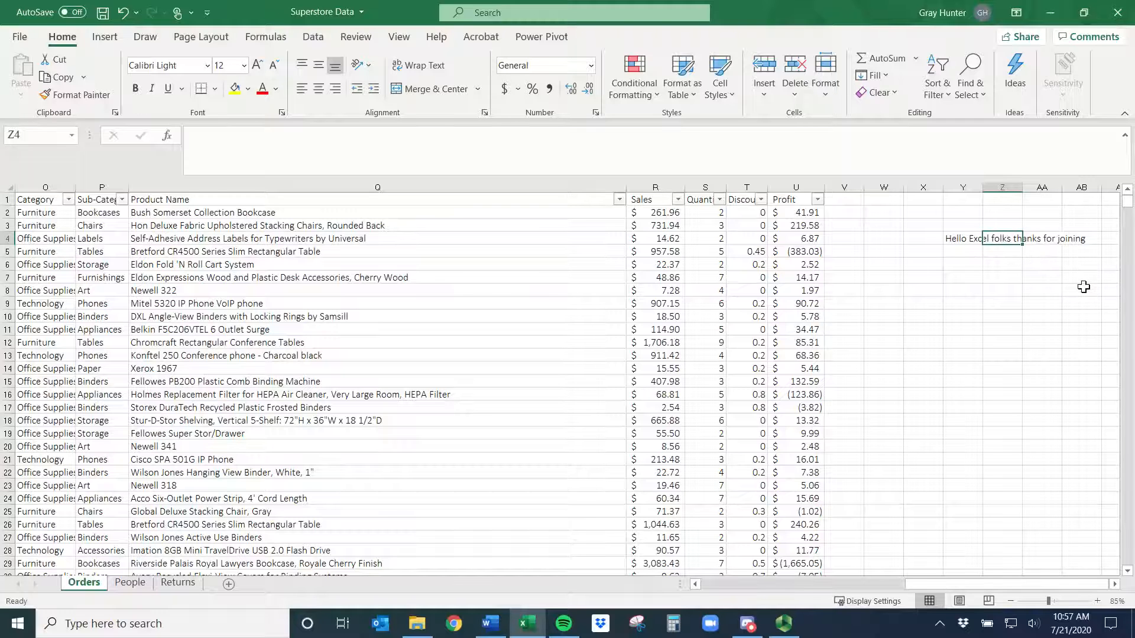
type("hello")
key("Return")
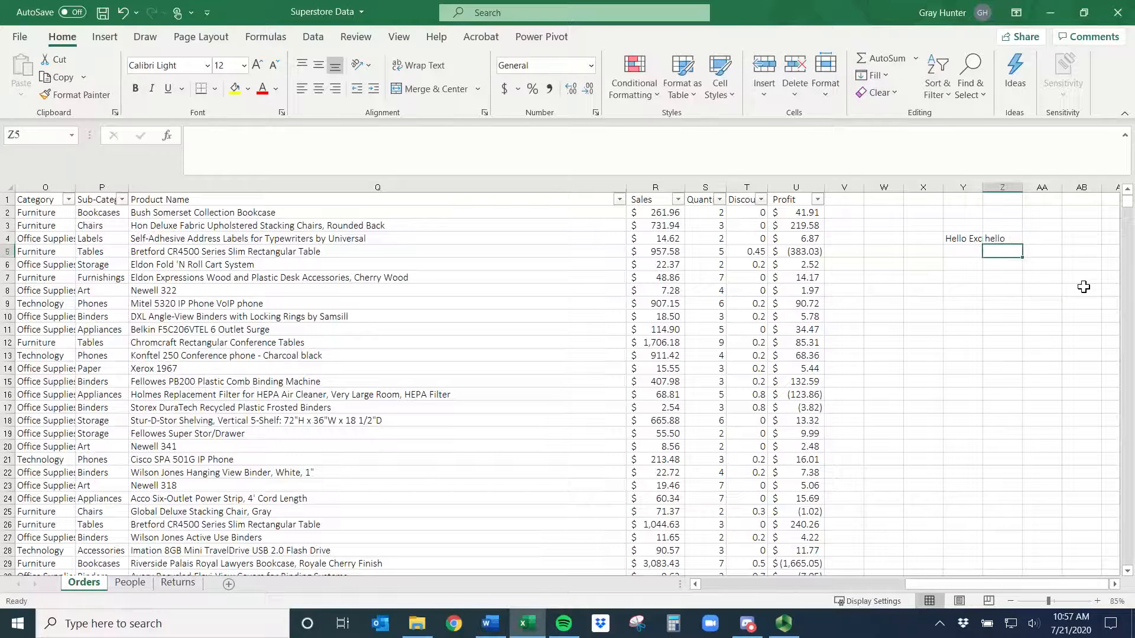
- Widen column Y so more of the Y4 greeting fits
left_click(958, 238)
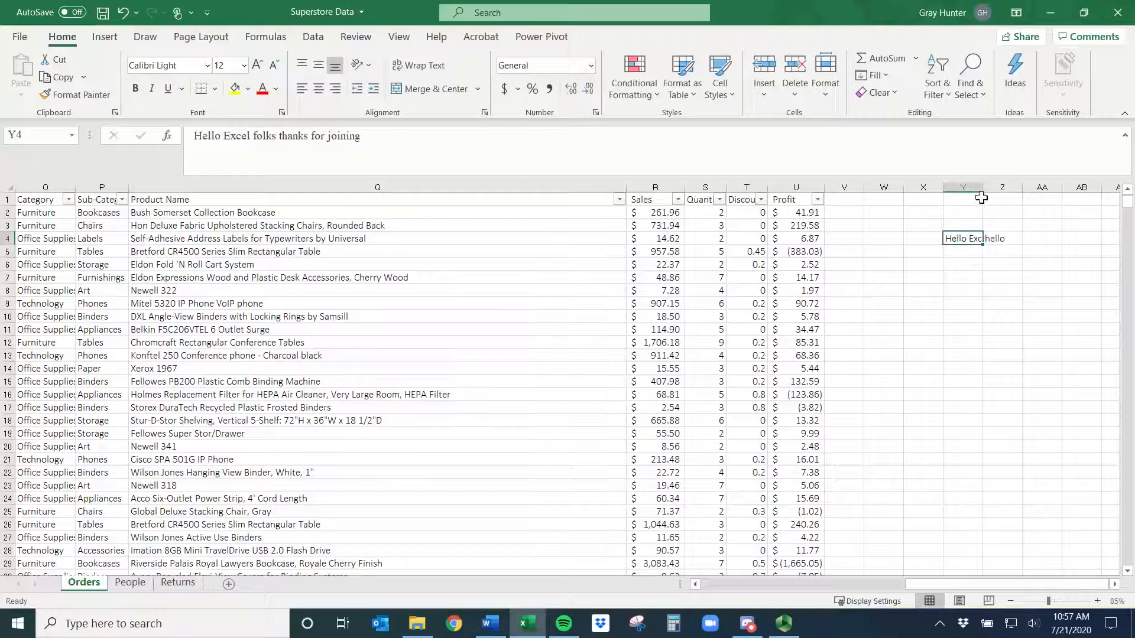
left_click_drag(988, 189, 1033, 191)
double_click(996, 237)
key("Return")
key("Return")
key("Return")
key("Return")
key("Up")
key("Up")
key("Up")
key("Up")
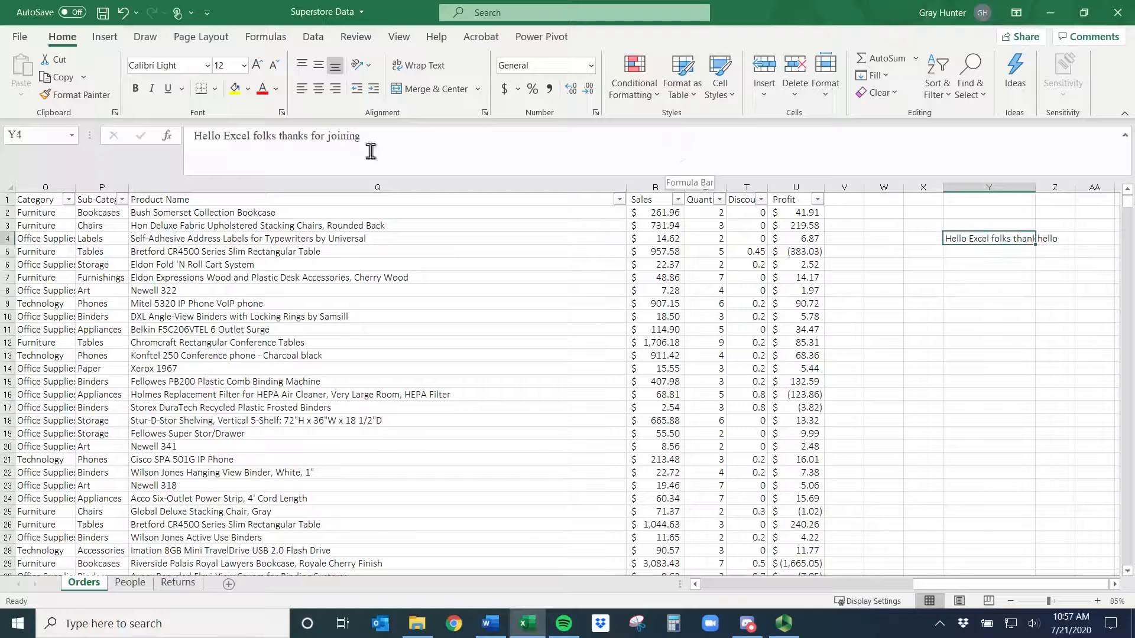
- Insert a line break after "Hello Excel folks" in the Y4 text
left_click(276, 138)
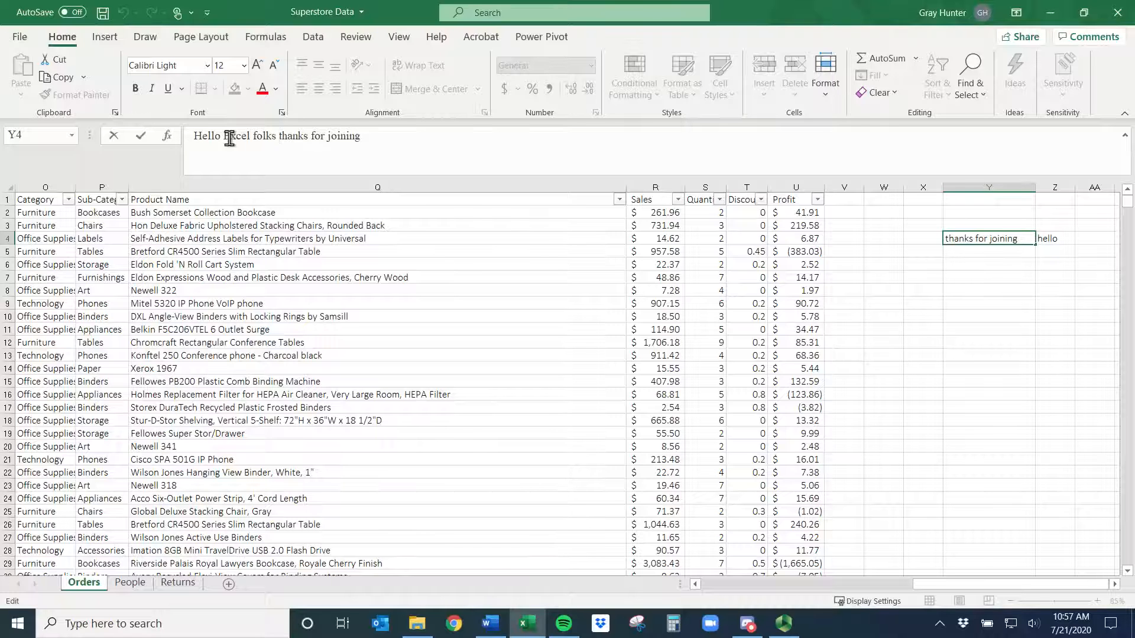
key("alt+Return")
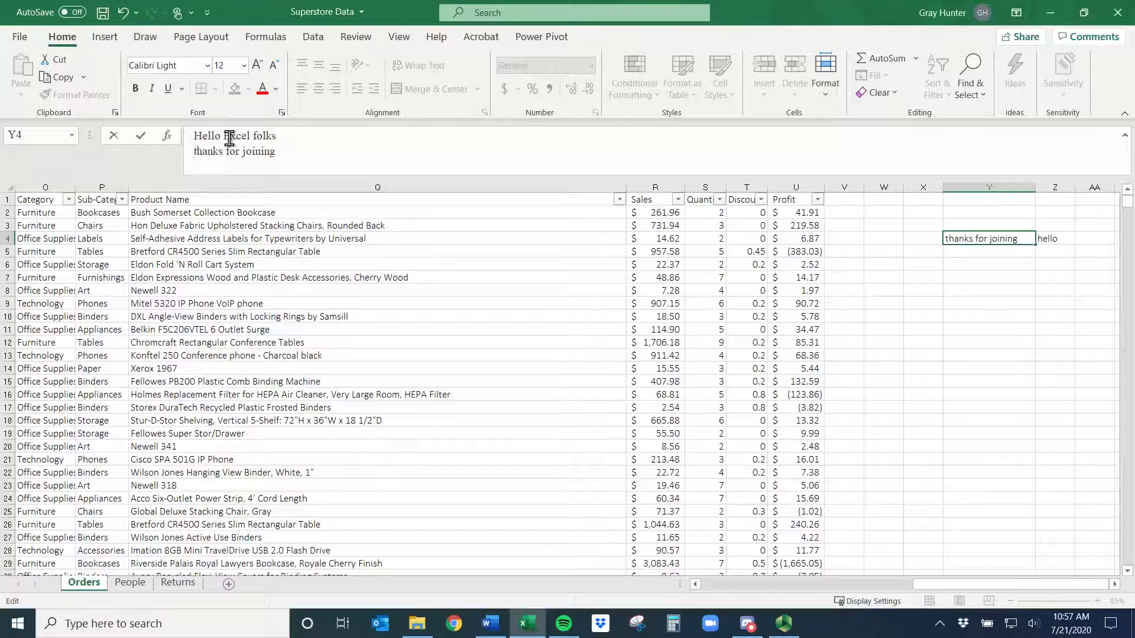
key("alt+Return")
key("Return")
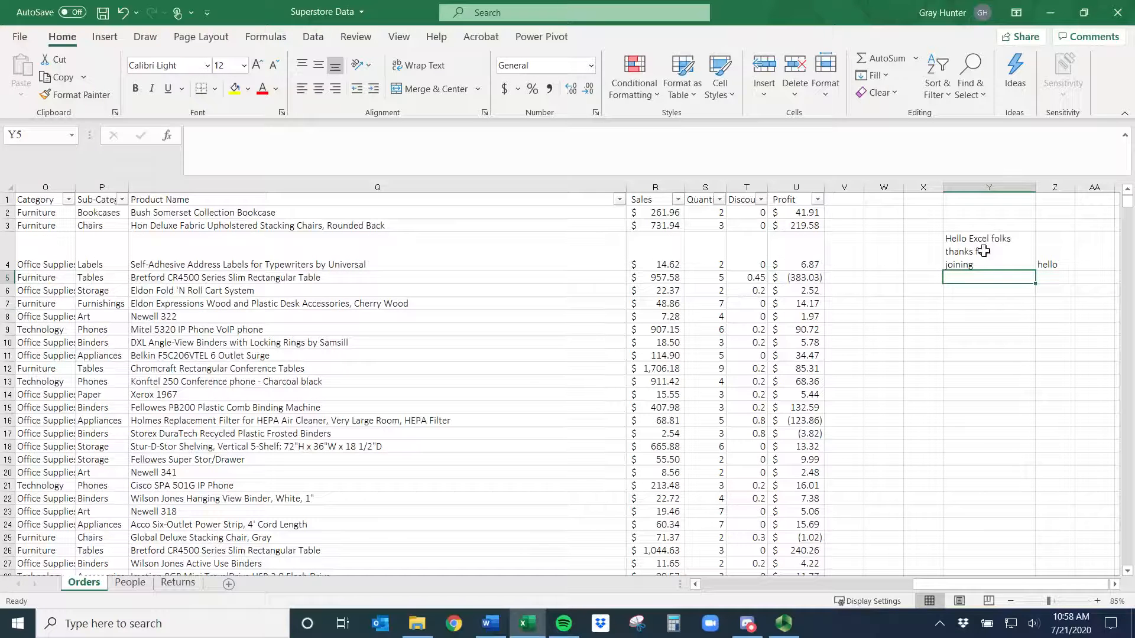
- Undo the last four changes to the greeting cells and column width
key("ctrl+z")
key("ctrl+z")
key("ctrl+z")
key("ctrl+z")
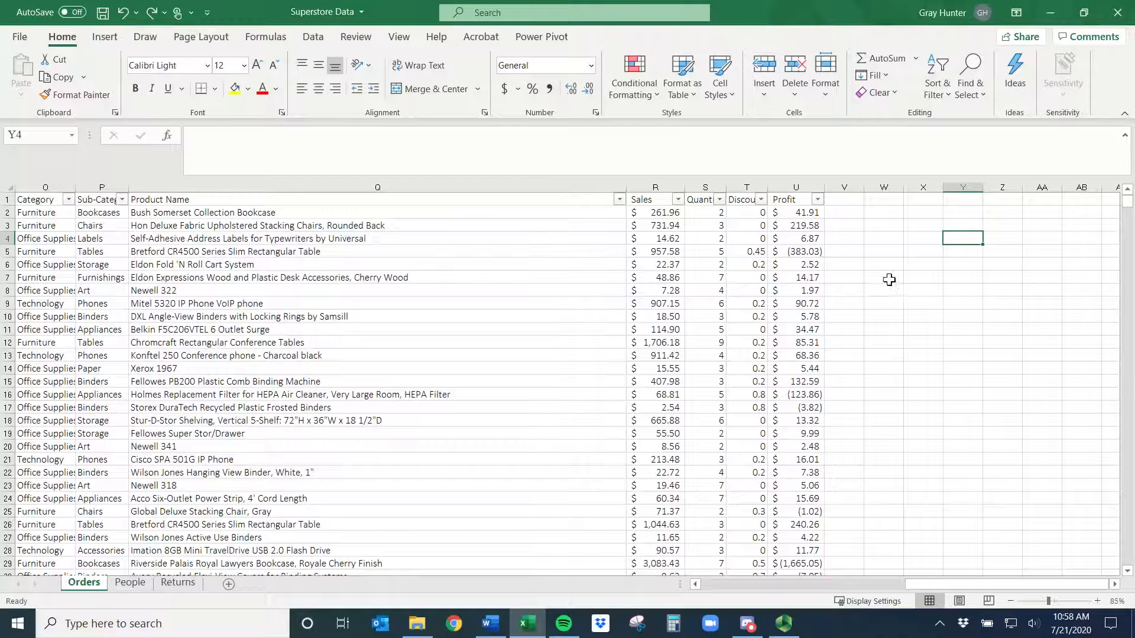
left_click(843, 214)
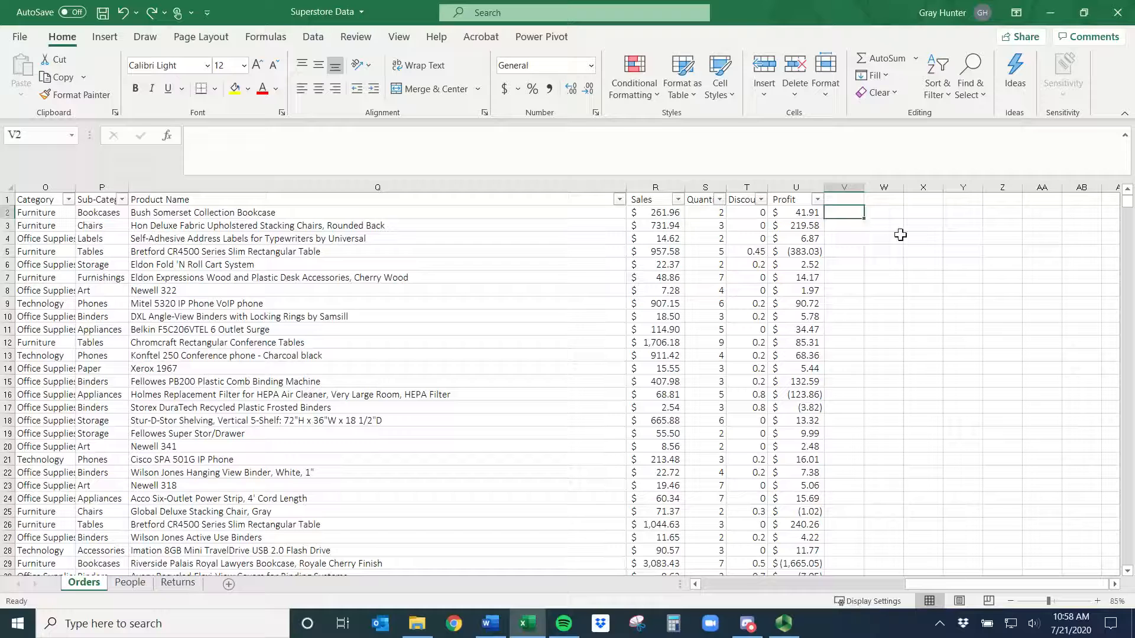
type("=")
left_click(656, 213)
type("-")
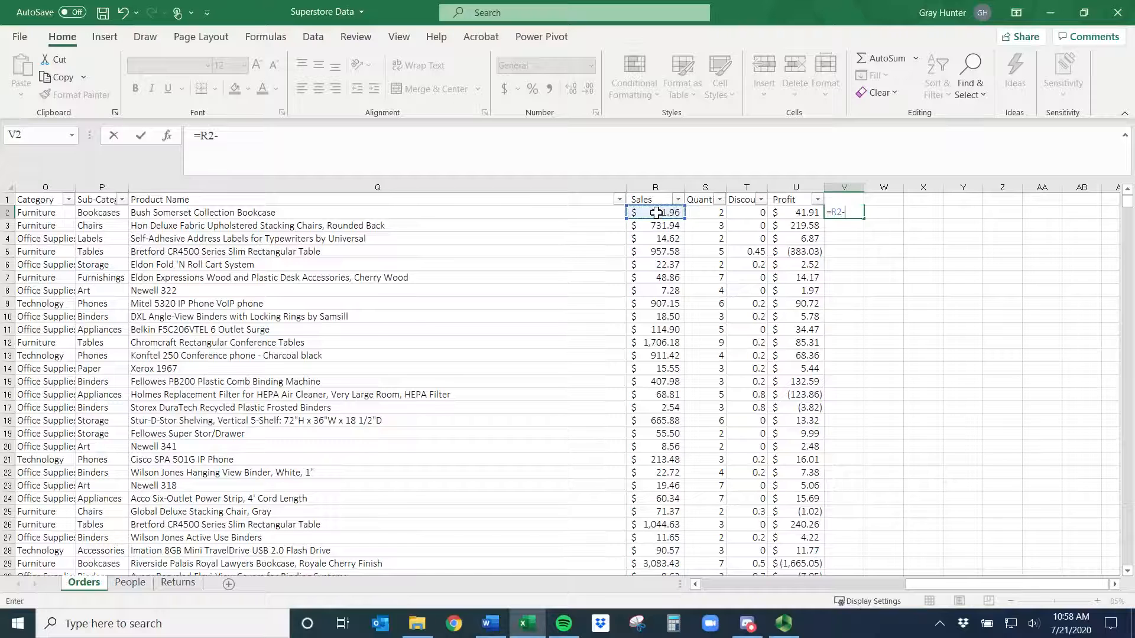
left_click(795, 214)
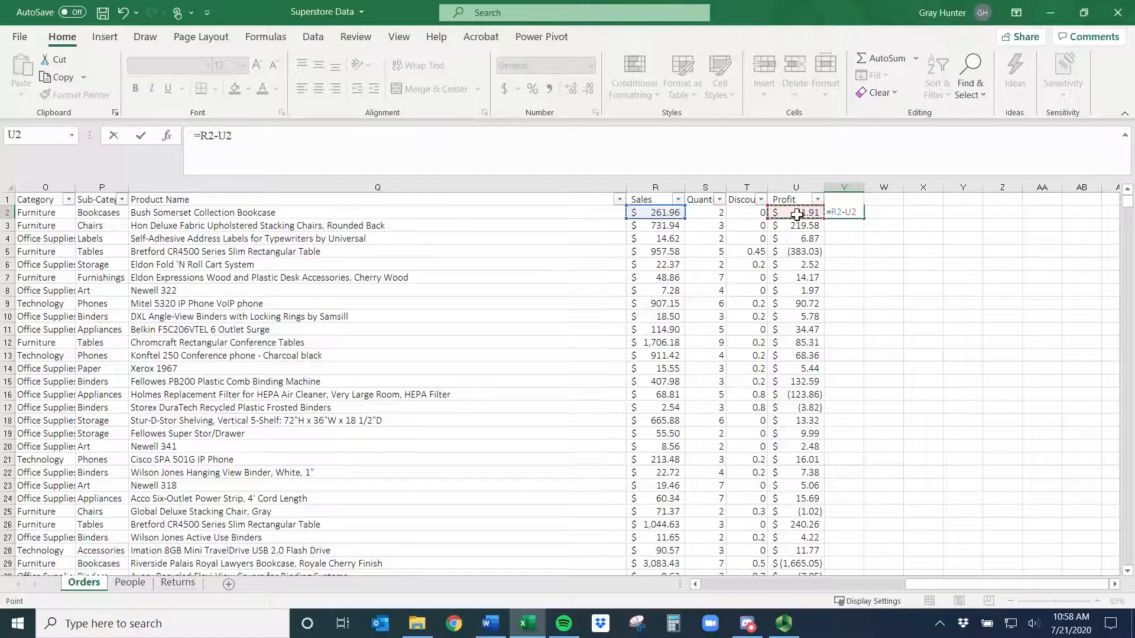
key("BackSpace")
key("BackSpace")
key("BackSpace")
key("BackSpace")
key("BackSpace")
key("BackSpace")
key("Escape")
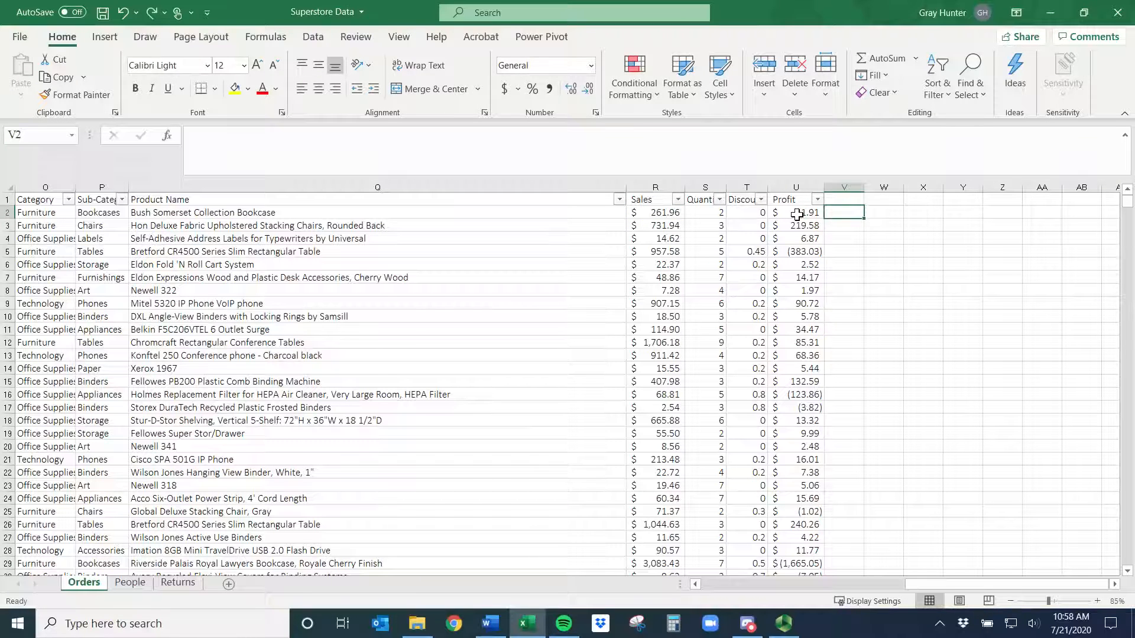
- Enter a formula in V2 multiplying the Sales cell R2 by the Discount cell T2
type("=")
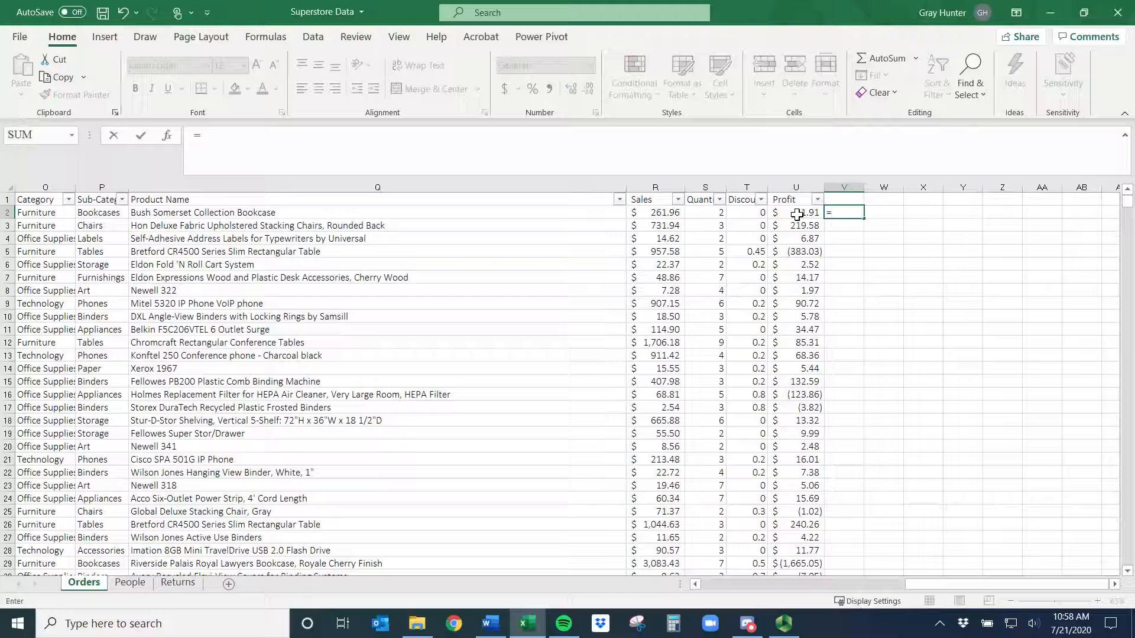
key("Left")
key("Left")
key("Left")
key("Left")
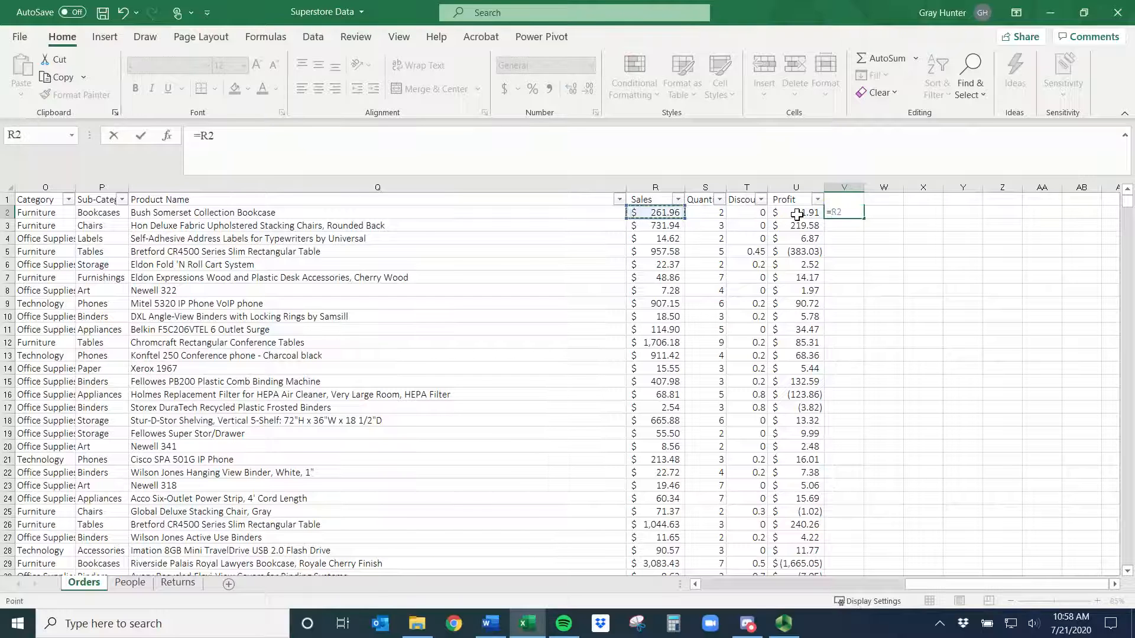
type("*")
left_click(760, 213)
key("Return")
- Edit the V2 formula, adding dollar signs to make its cell references absolute
left_click(844, 212)
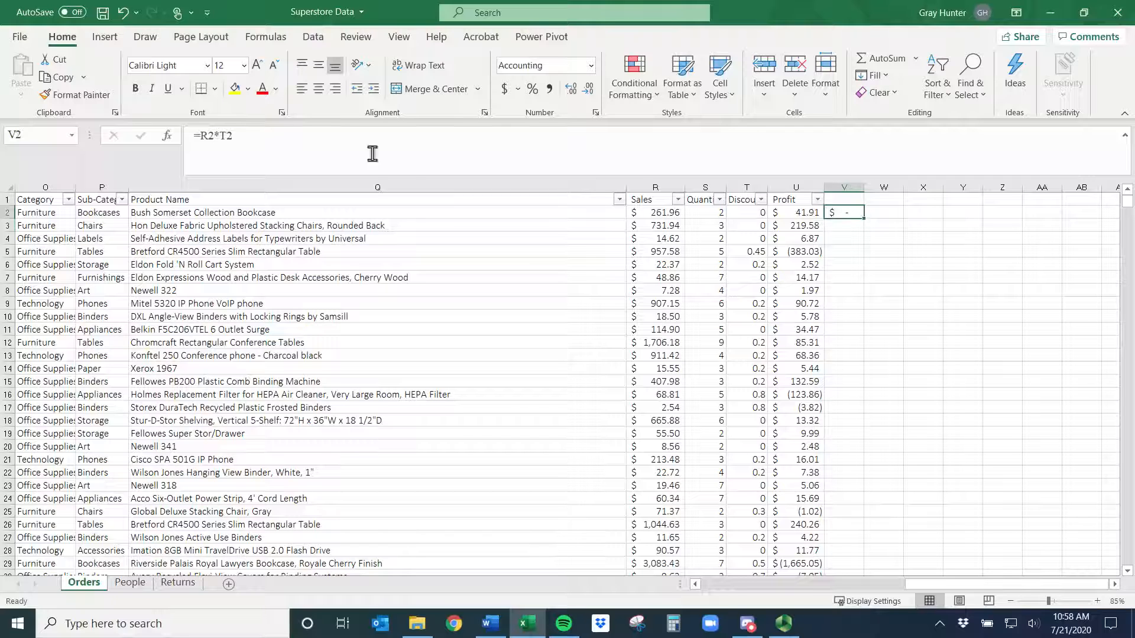
left_click(208, 137)
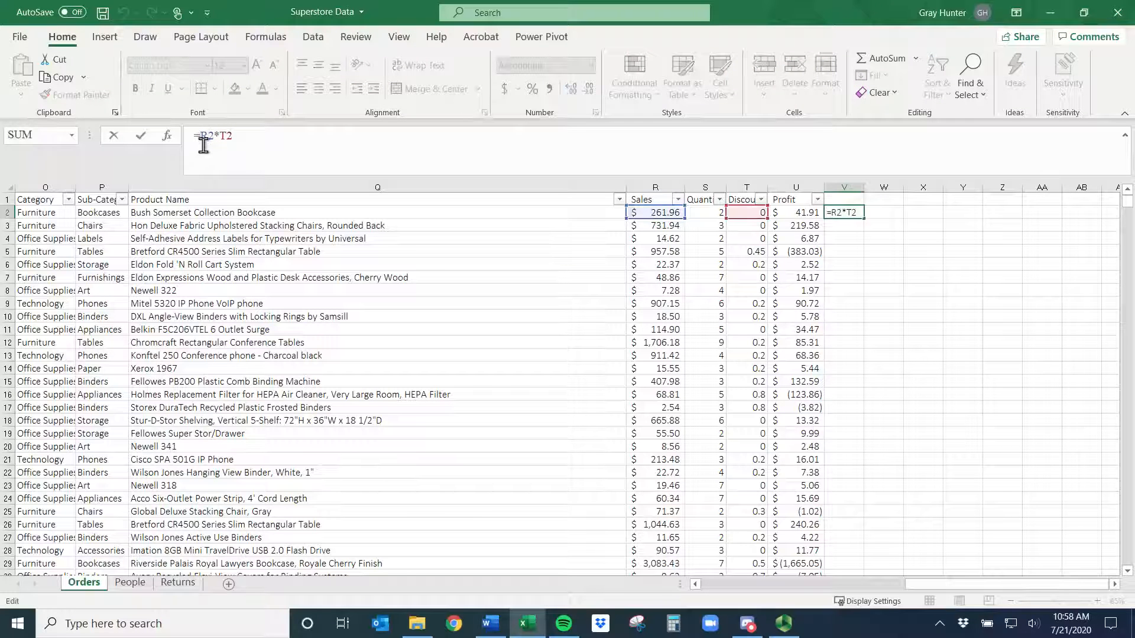
type("$")
key("Right")
type("$")
key("Right")
key("Right")
type("$R$")
key("Right")
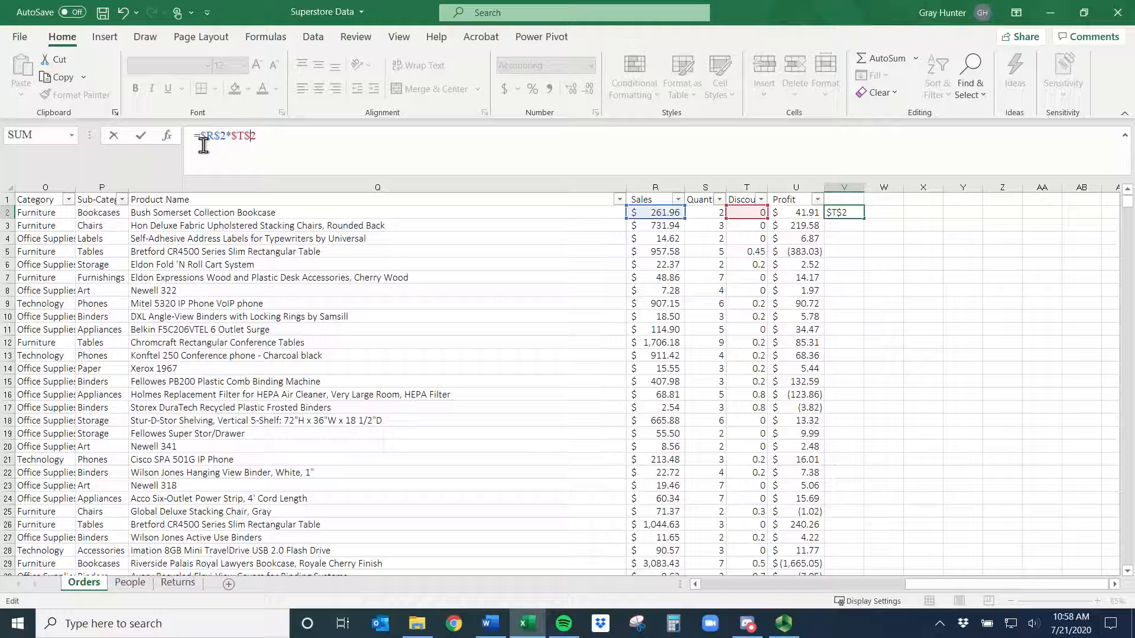
key("BackSpace")
key("BackSpace")
key("BackSpace")
key("BackSpace")
key("BackSpace")
key("BackSpace")
key("BackSpace")
key("BackSpace")
key("BackSpace")
key("BackSpace")
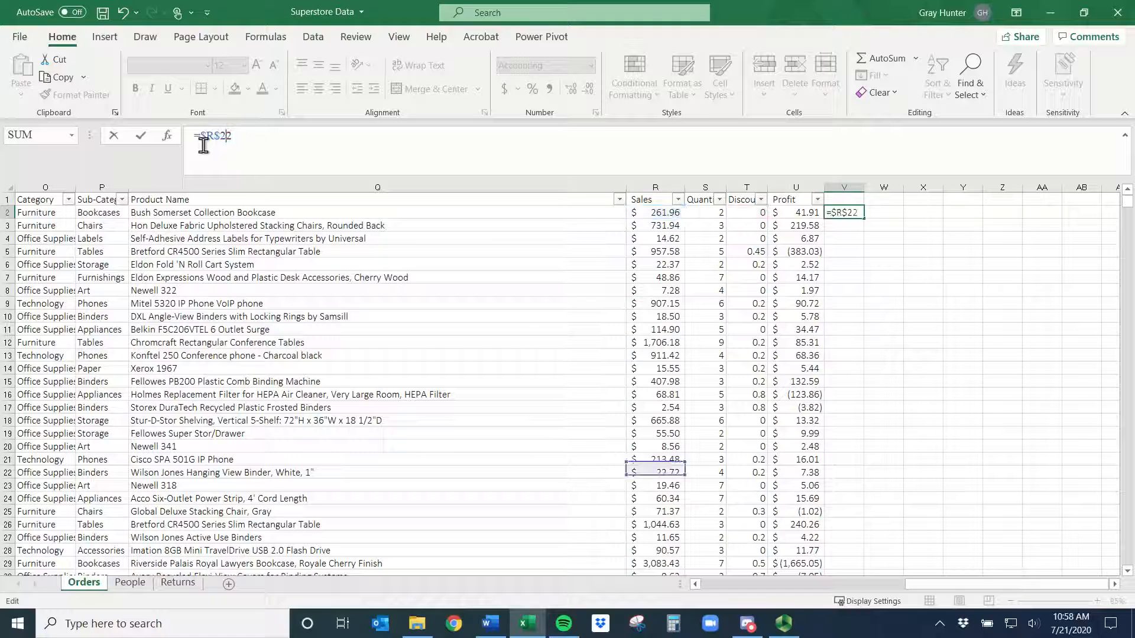
type("2")
key("BackSpace")
key("Return")
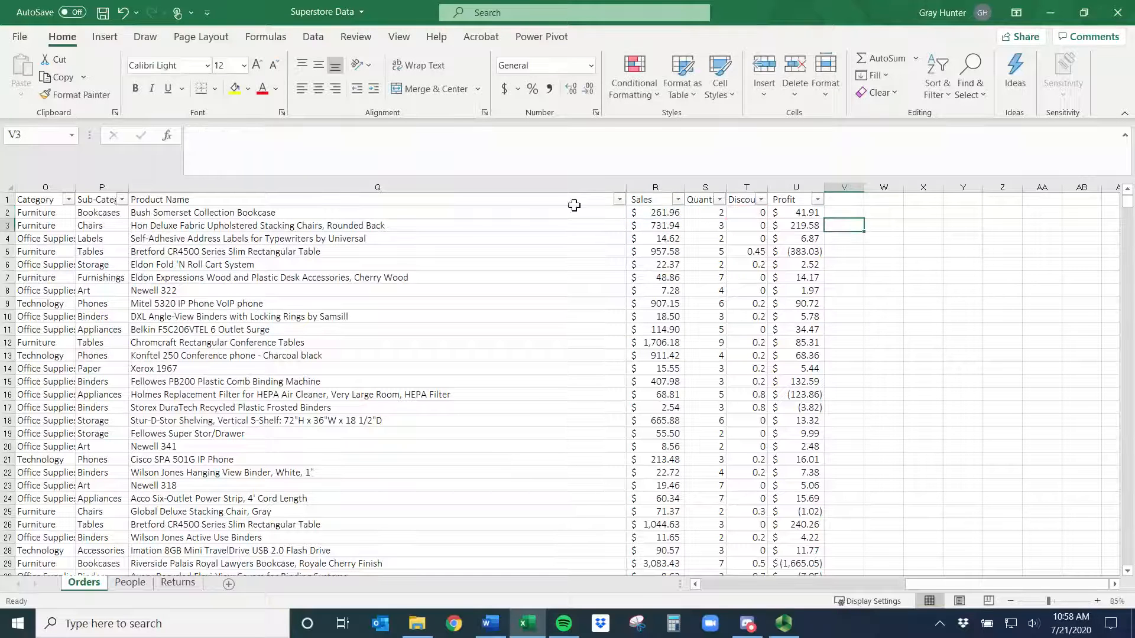
- Replace V2's content with a formula referencing the Profit cell as absolute $U$2
left_click(834, 214)
type("=")
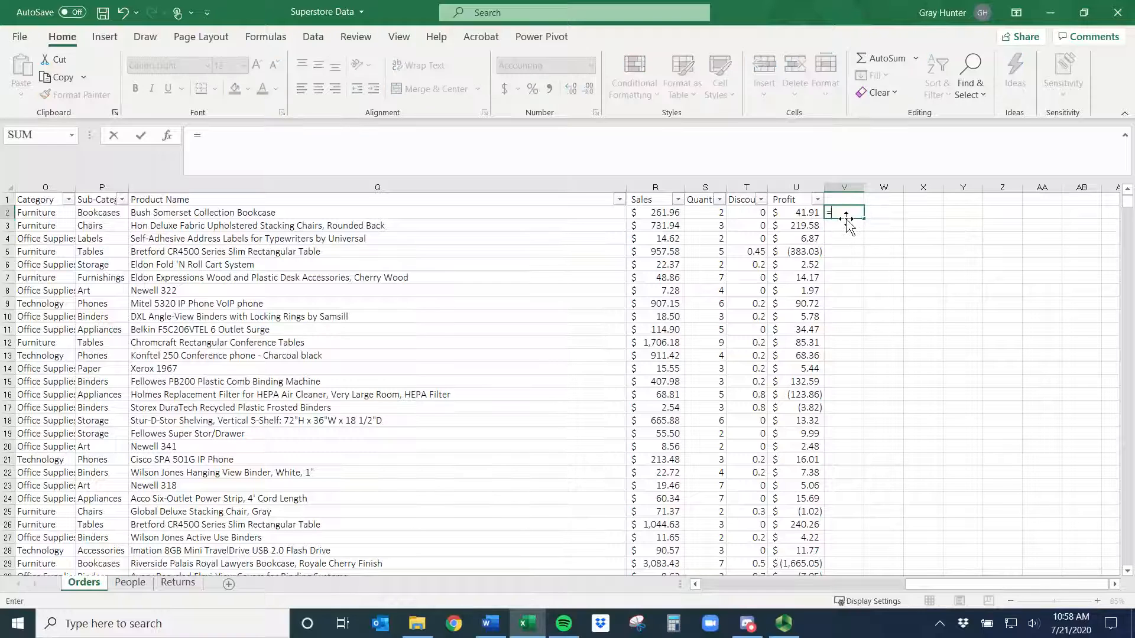
left_click(801, 213)
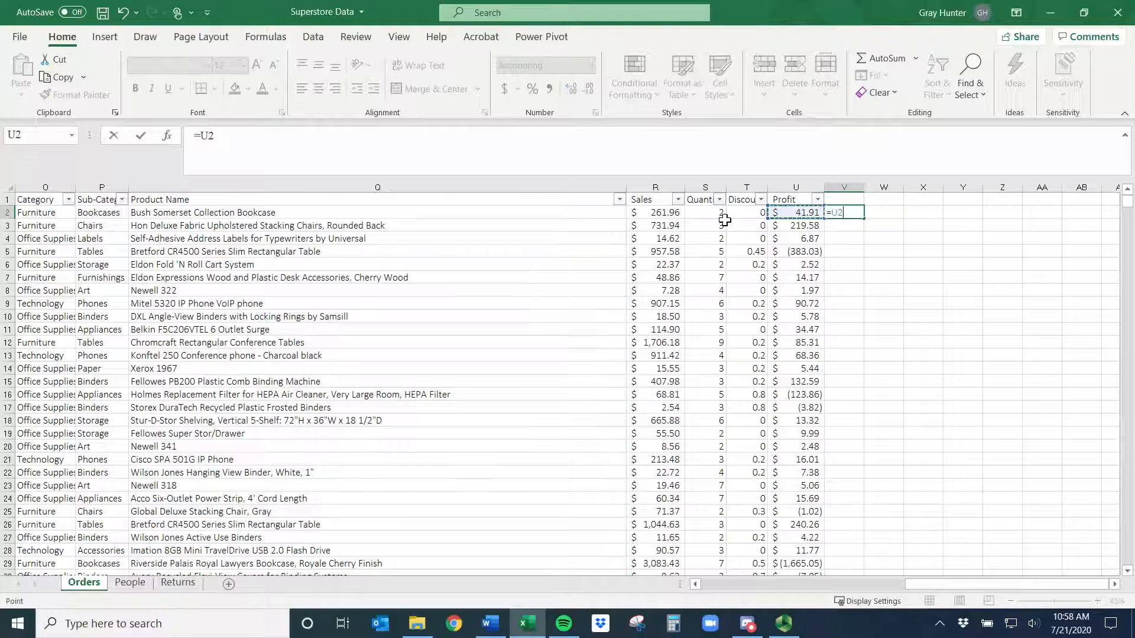
key("F4")
key("Return")
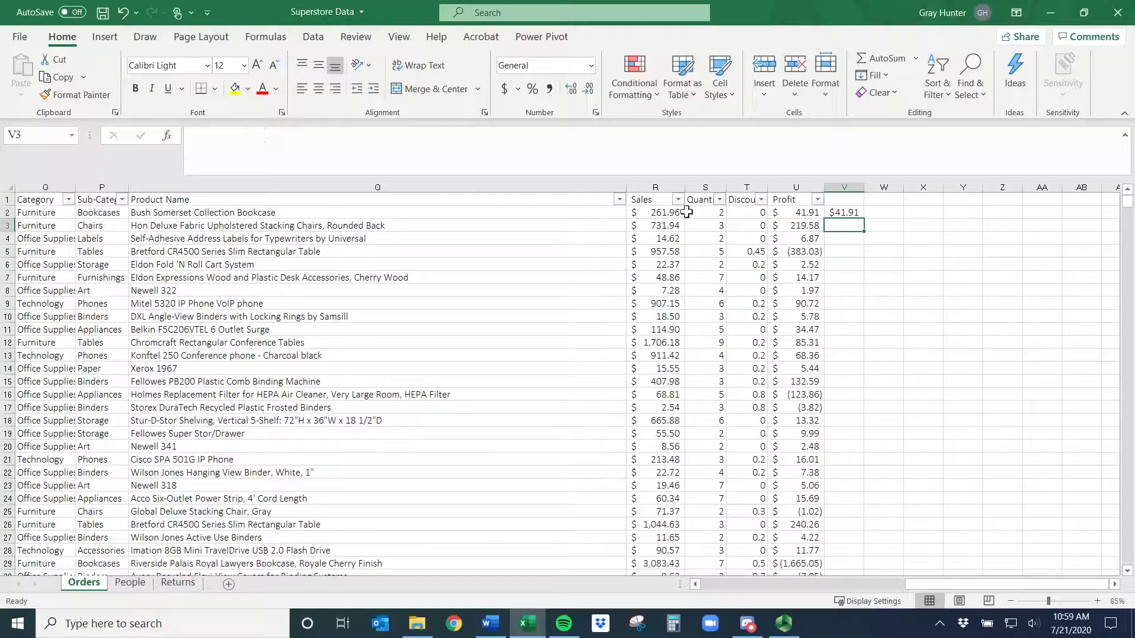
- Clear the contents of cell V2
left_click(850, 213)
key("BackSpace")
key("Return")
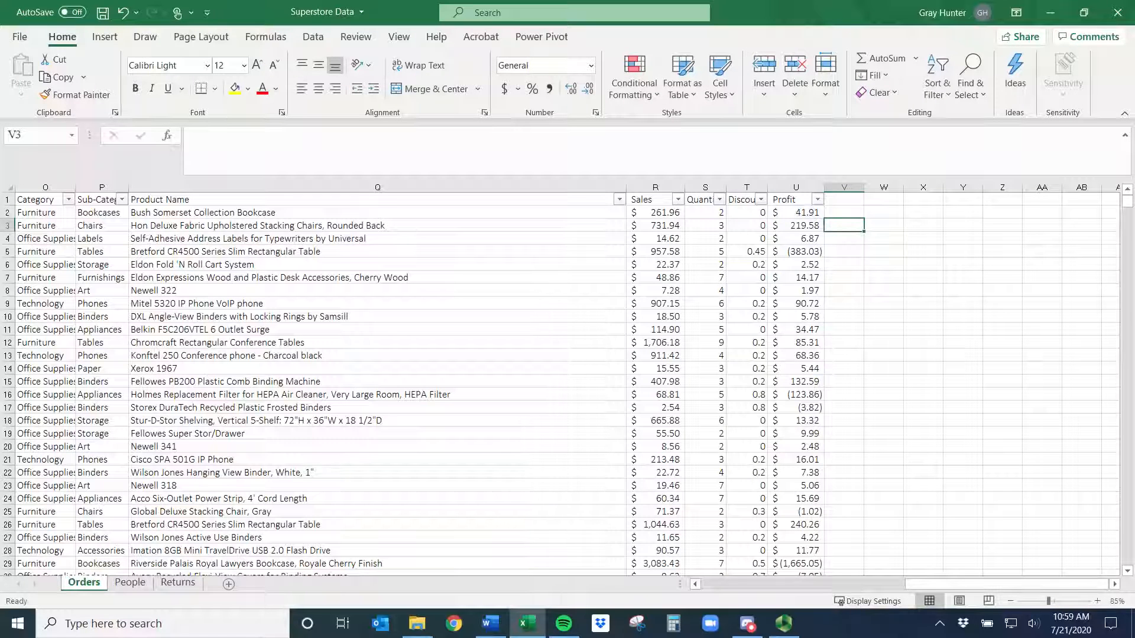